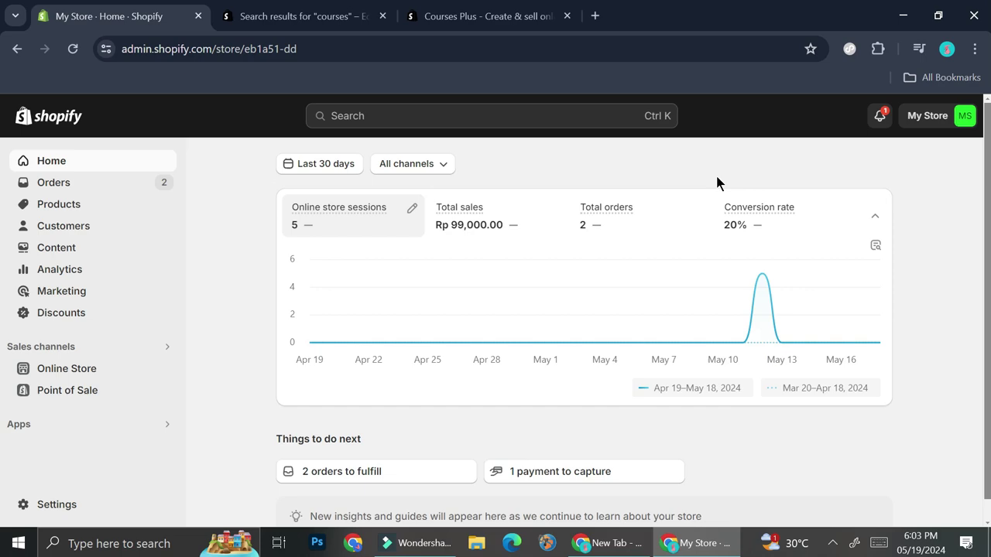
{"action": "left_click", "coordinate": [309, 16]}
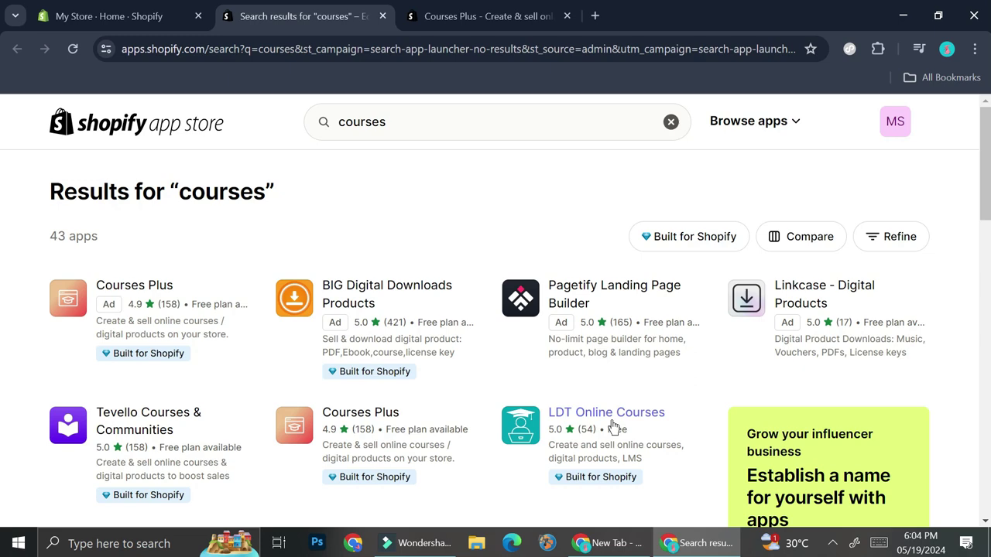
{"action": "scroll", "coordinate": [684, 399], "scroll_direction": "down", "scroll_amount": 3}
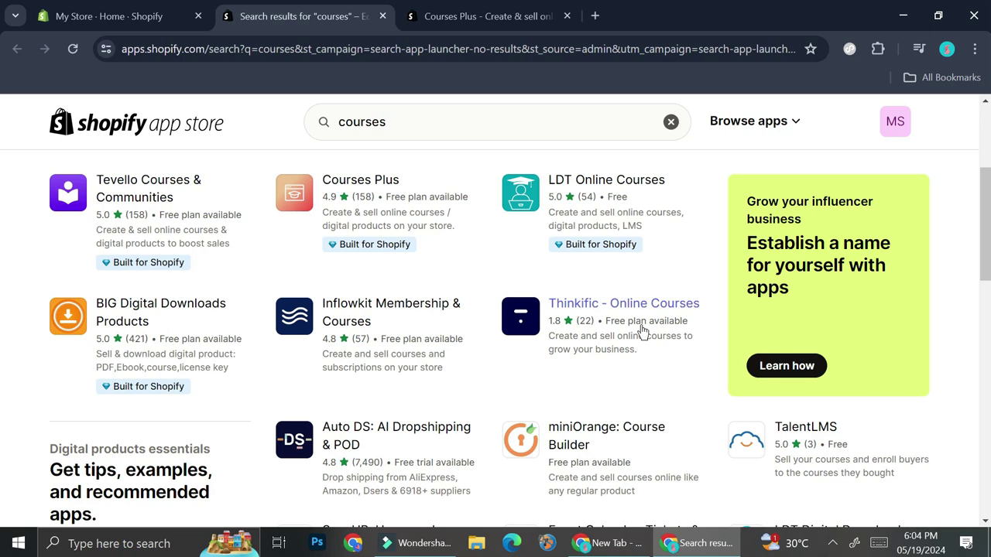
{"action": "scroll", "coordinate": [644, 331], "scroll_direction": "down", "scroll_amount": 2}
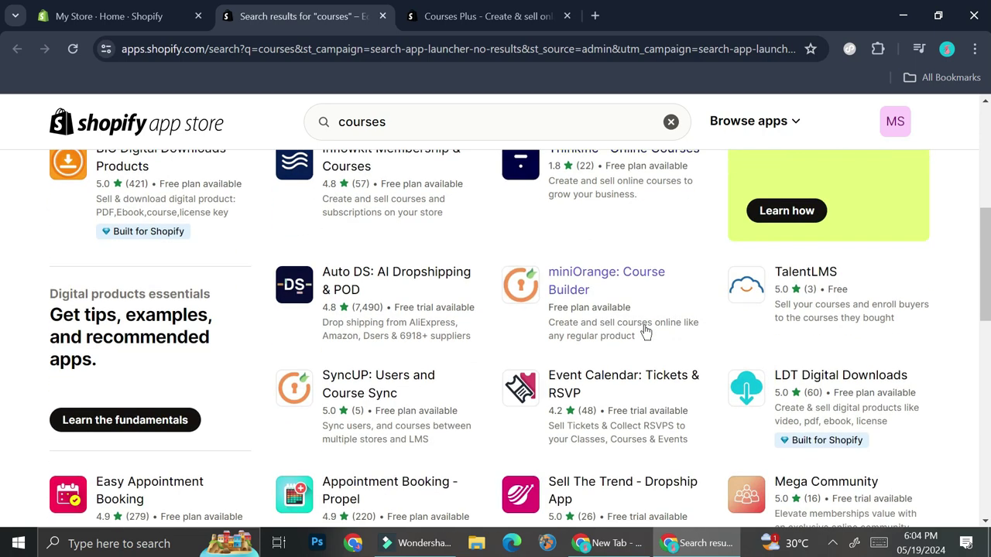
{"action": "scroll", "coordinate": [644, 331], "scroll_direction": "up", "scroll_amount": 4}
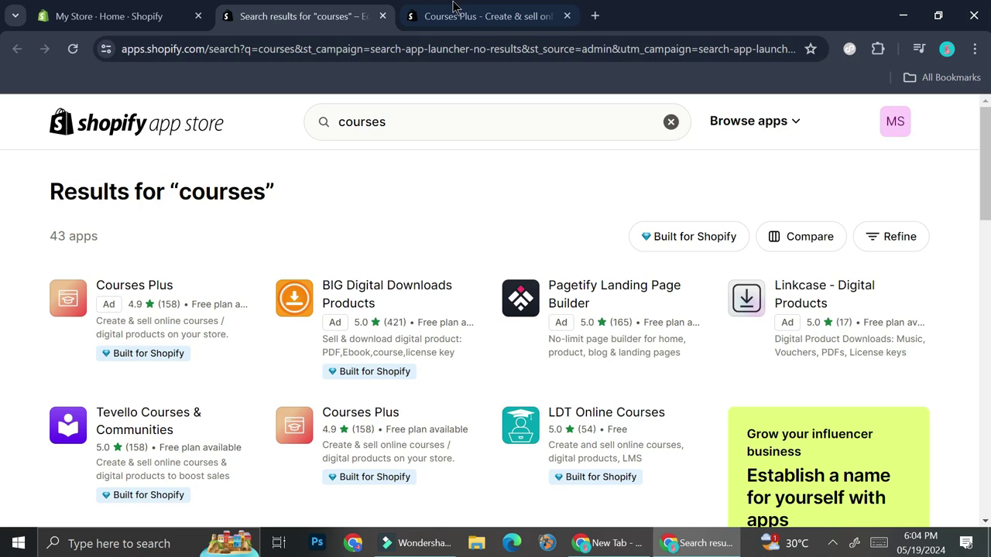
- Read the Courses Plus listing's Highlights and description, then return to the Install button
{"action": "left_click", "coordinate": [424, 17]}
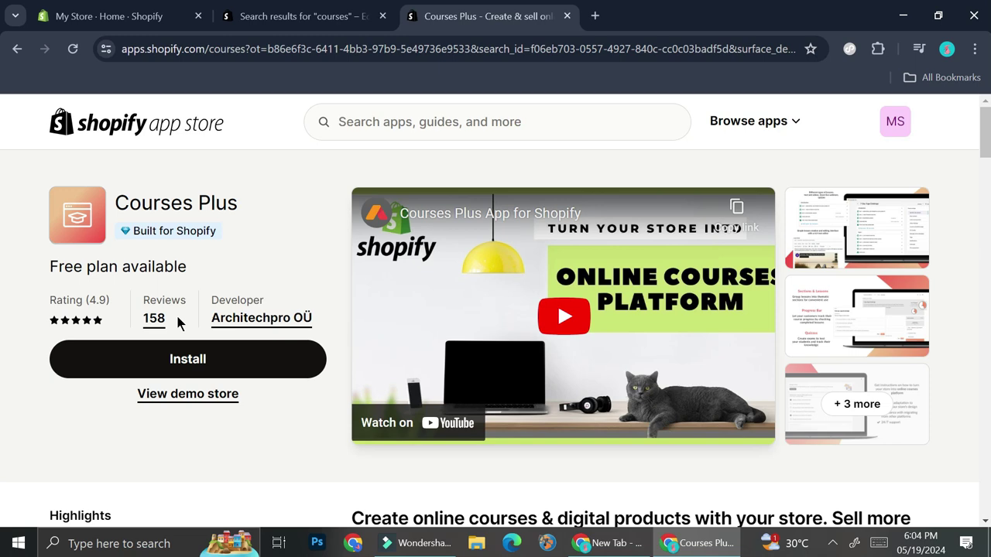
{"action": "scroll", "coordinate": [177, 317], "scroll_direction": "down", "scroll_amount": 3}
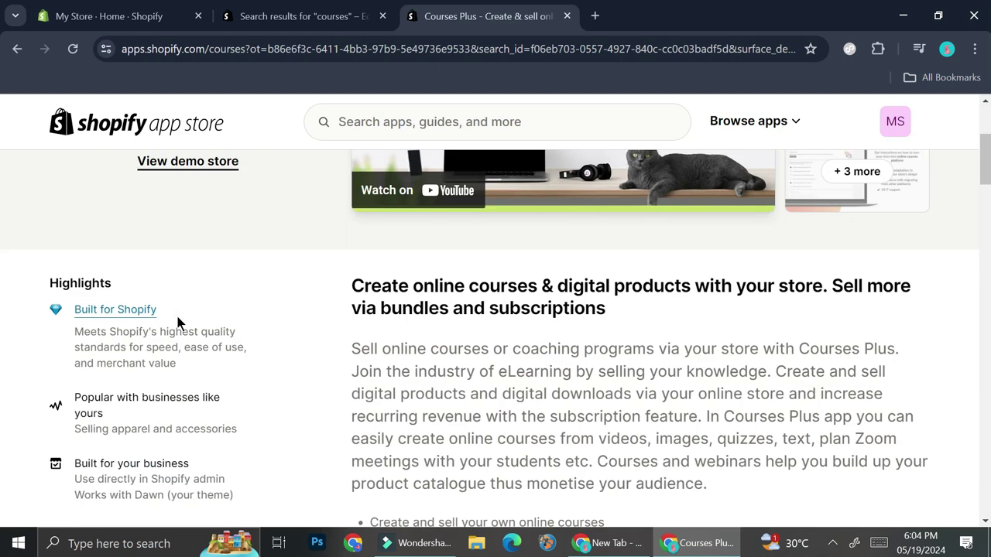
{"action": "scroll", "coordinate": [178, 320], "scroll_direction": "down", "scroll_amount": 2}
{"action": "scroll", "coordinate": [372, 265], "scroll_direction": "up", "scroll_amount": 1}
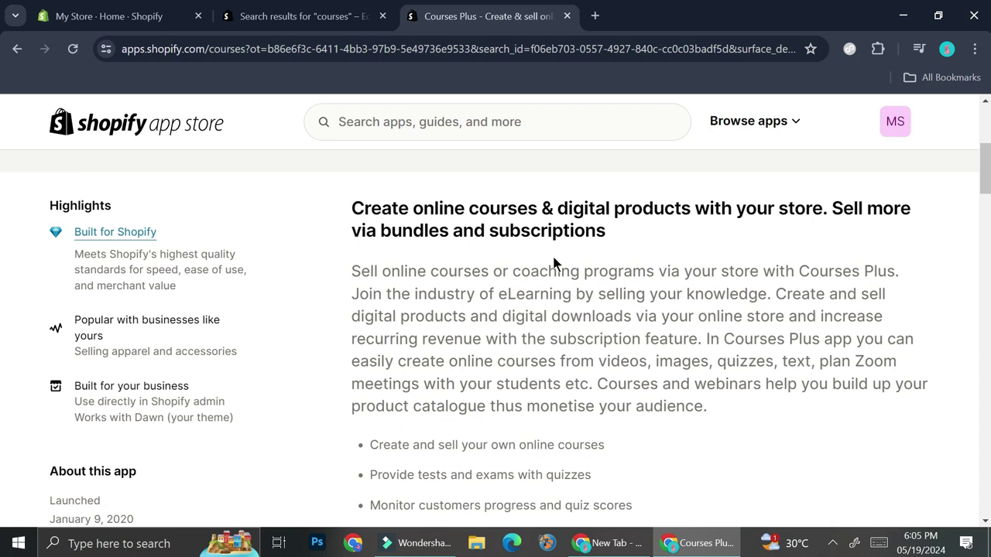
{"action": "scroll", "coordinate": [553, 263], "scroll_direction": "down", "scroll_amount": 1}
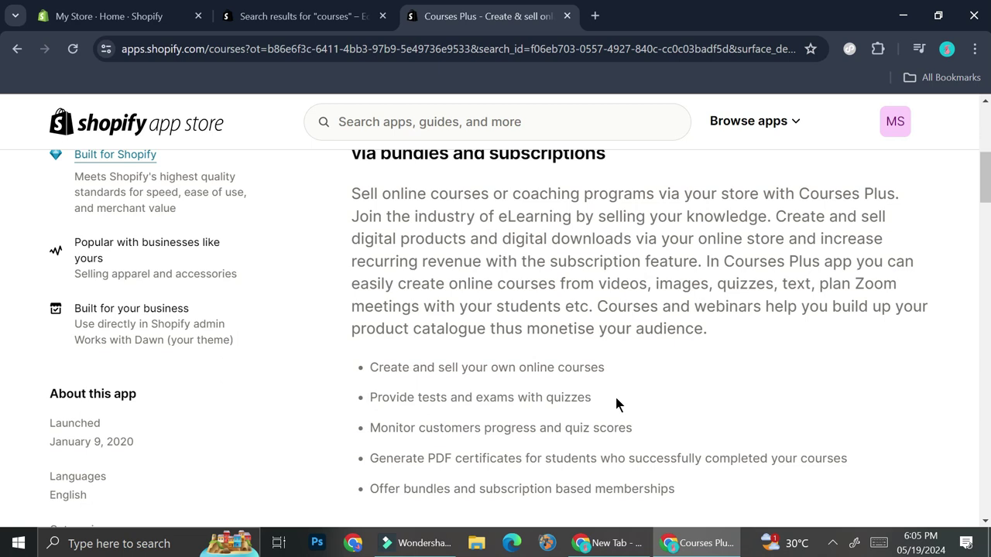
{"action": "scroll", "coordinate": [616, 402], "scroll_direction": "down", "scroll_amount": 1}
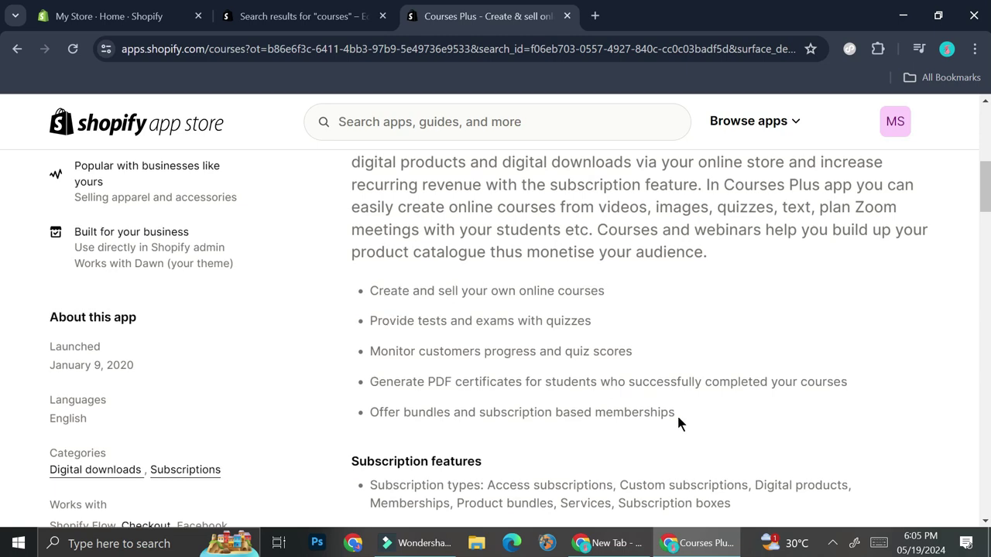
{"action": "scroll", "coordinate": [680, 424], "scroll_direction": "up", "scroll_amount": 5}
{"action": "scroll", "coordinate": [678, 424], "scroll_direction": "up", "scroll_amount": 1}
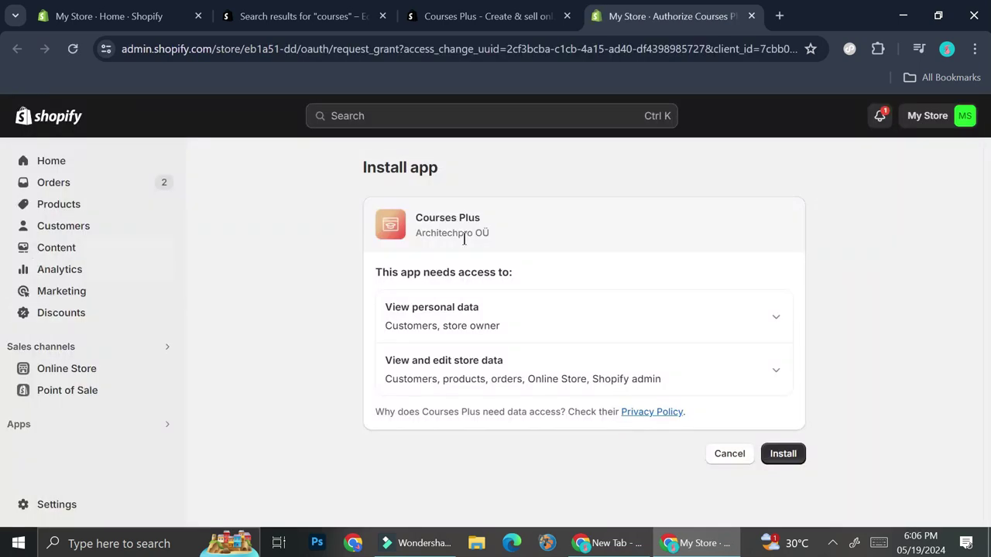
- Approve the Courses Plus install and view its My courses page with welcome and certificate suggestions
{"action": "left_click", "coordinate": [782, 457]}
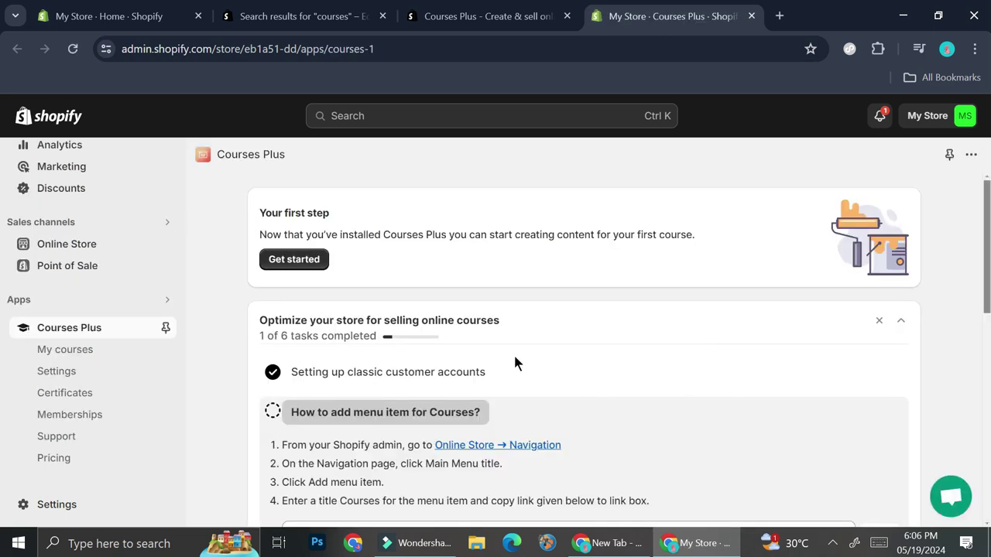
{"action": "scroll", "coordinate": [515, 358], "scroll_direction": "down", "scroll_amount": 1}
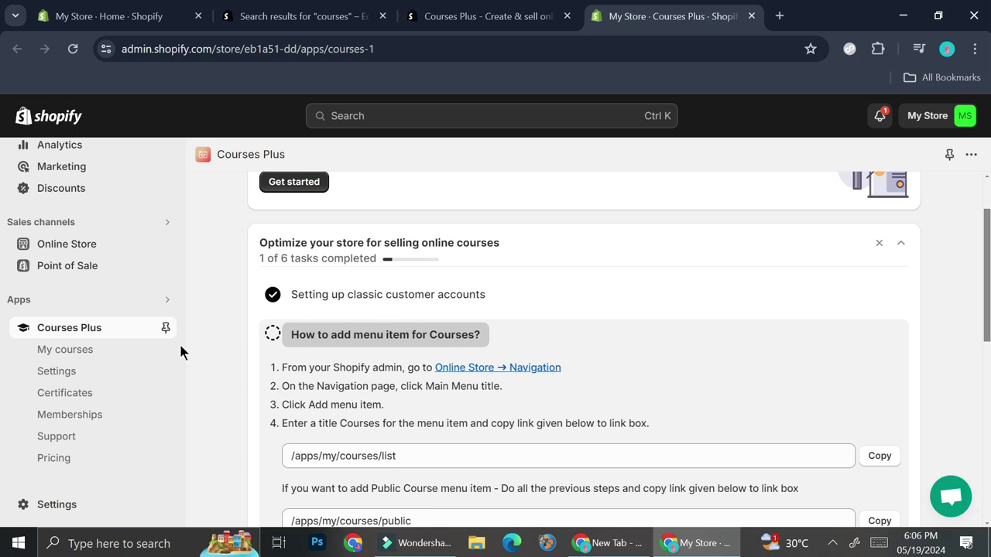
{"action": "left_click", "coordinate": [81, 351]}
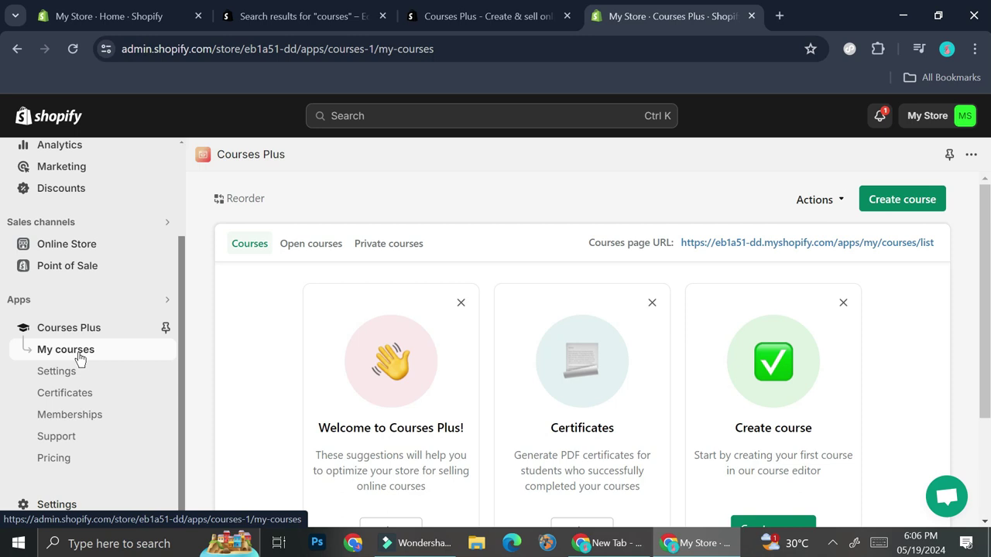
{"action": "scroll", "coordinate": [669, 267], "scroll_direction": "down", "scroll_amount": 1}
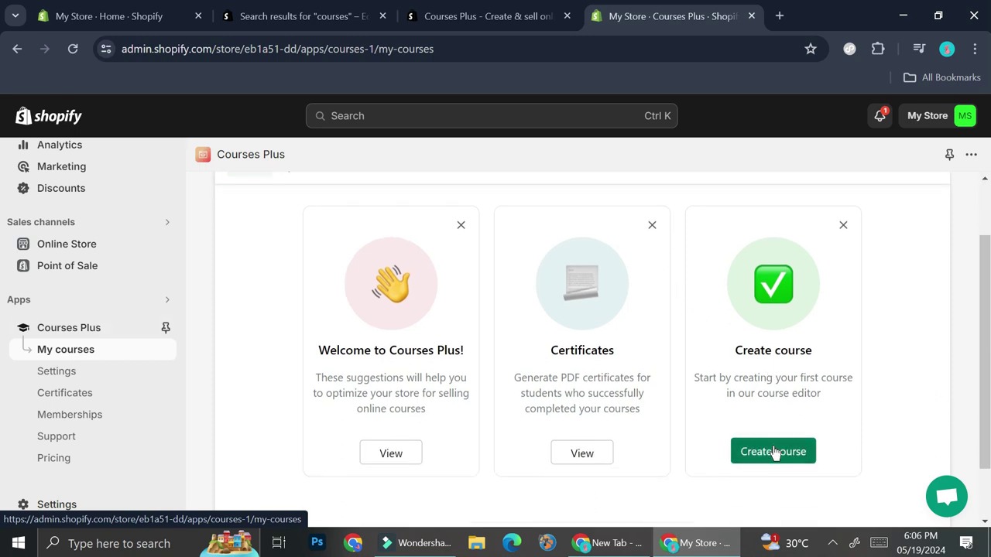
{"action": "scroll", "coordinate": [774, 453], "scroll_direction": "up", "scroll_amount": 1}
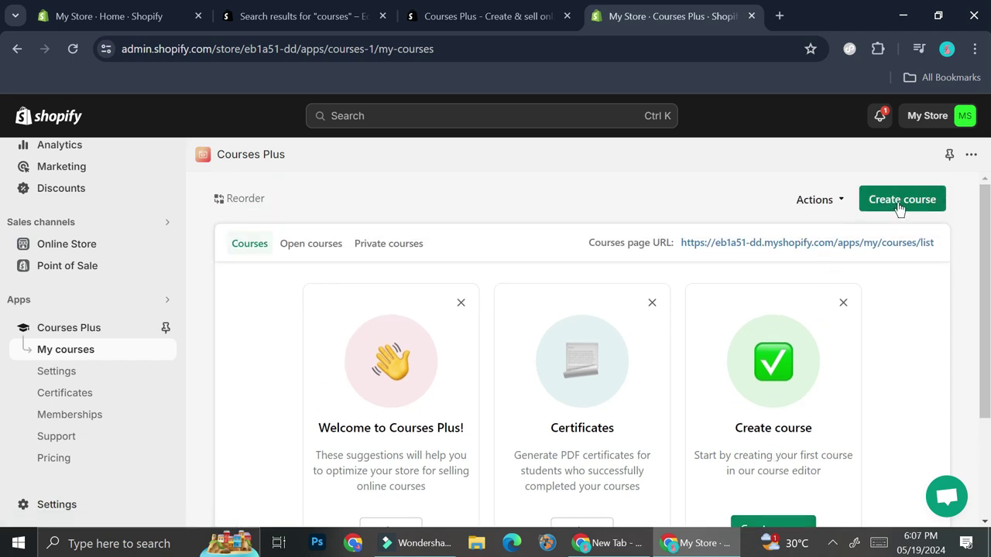
{"action": "scroll", "coordinate": [763, 465], "scroll_direction": "down", "scroll_amount": 1}
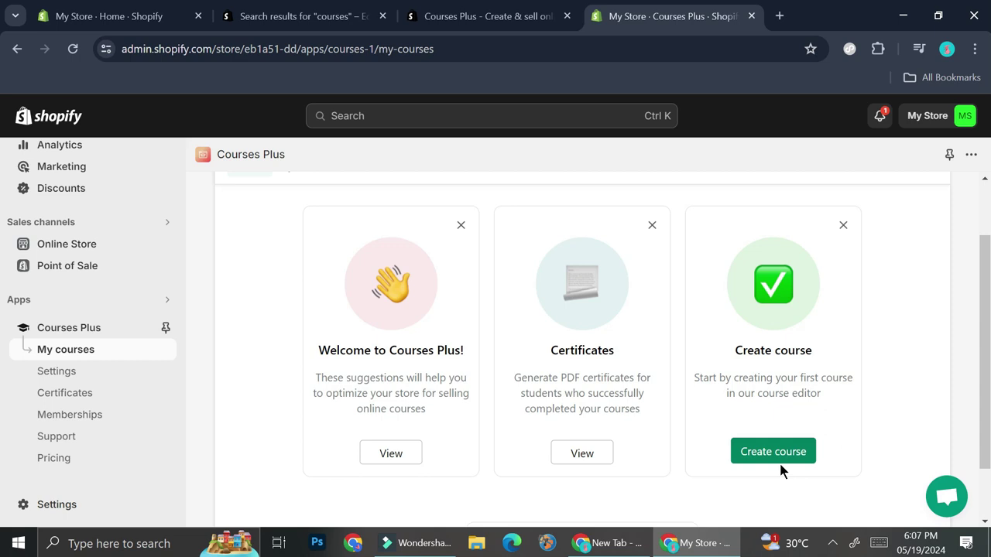
- Start a new course titled 'Test Course', leaving the description blank
{"action": "left_click", "coordinate": [780, 463]}
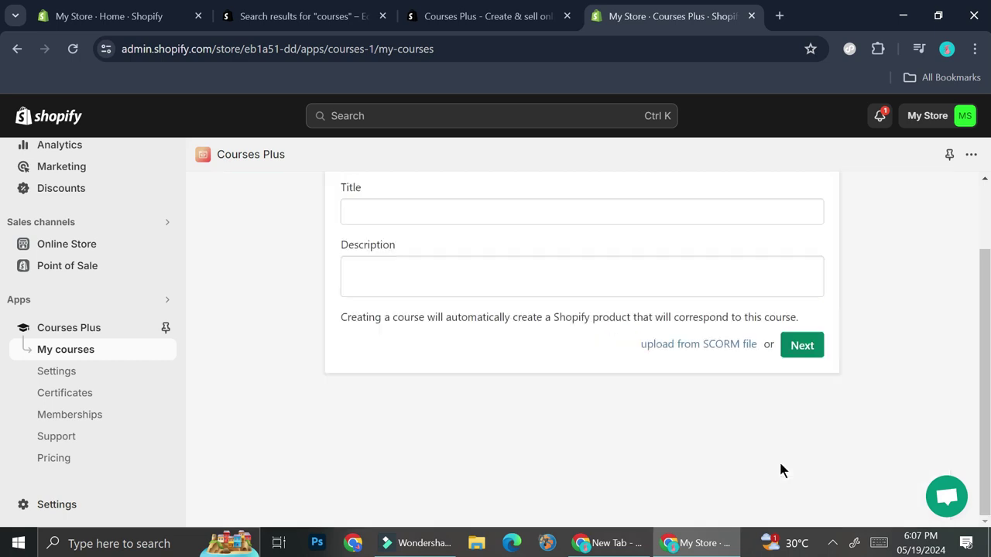
{"action": "left_click", "coordinate": [391, 213]}
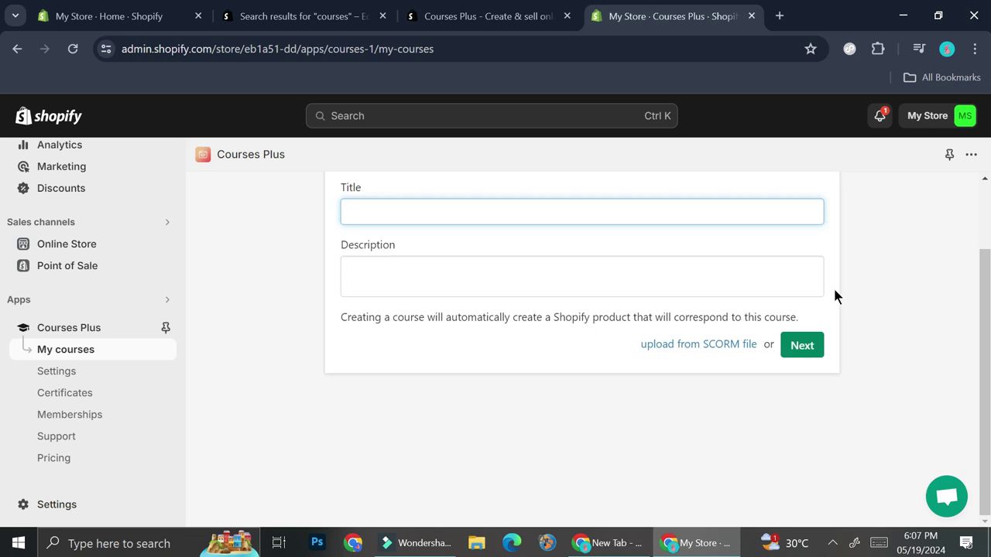
{"action": "type", "text": "Test"}
{"action": "type", "text": "Course"}
{"action": "left_click", "coordinate": [462, 269]}
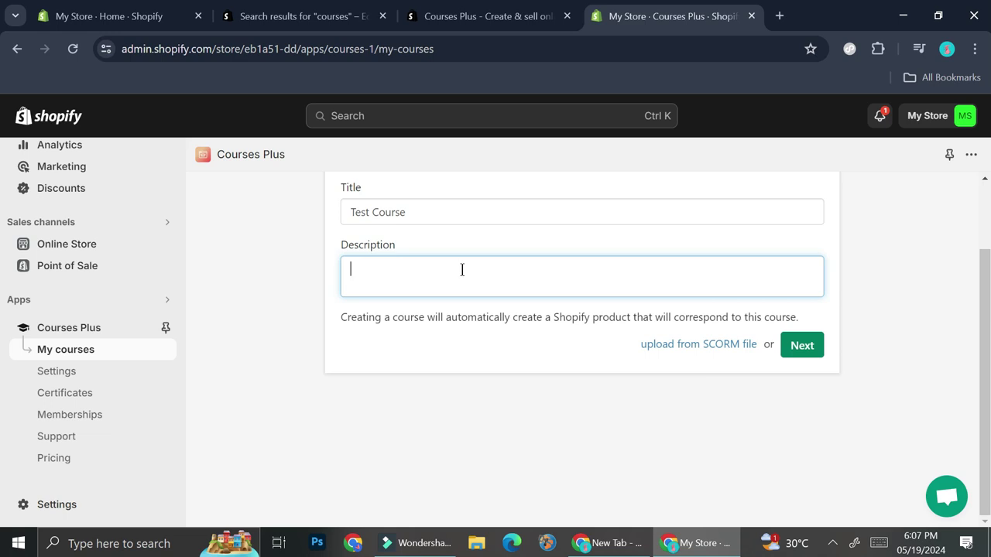
- Continue to the Set pricing page and look over the available pricing options
{"action": "left_click", "coordinate": [800, 345]}
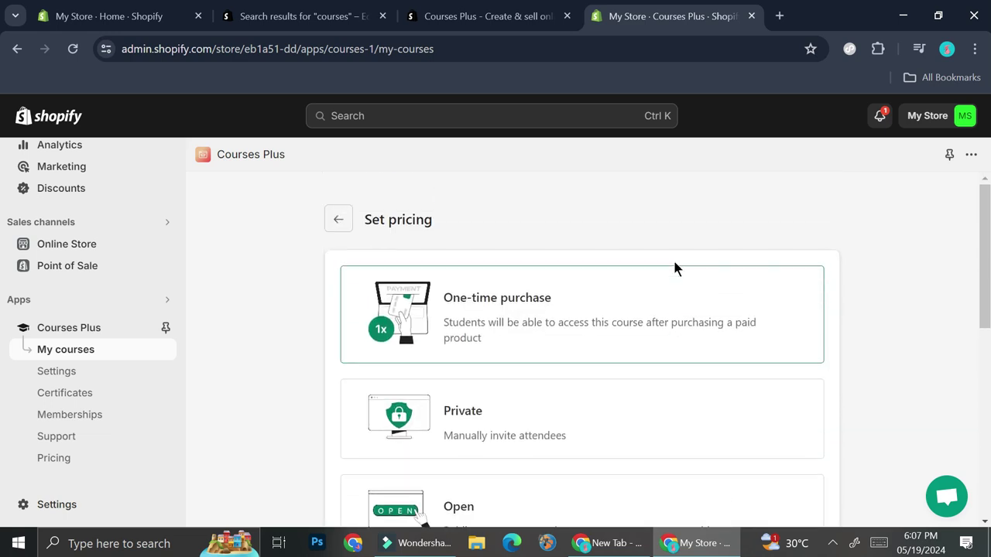
{"action": "scroll", "coordinate": [674, 264], "scroll_direction": "down", "scroll_amount": 5}
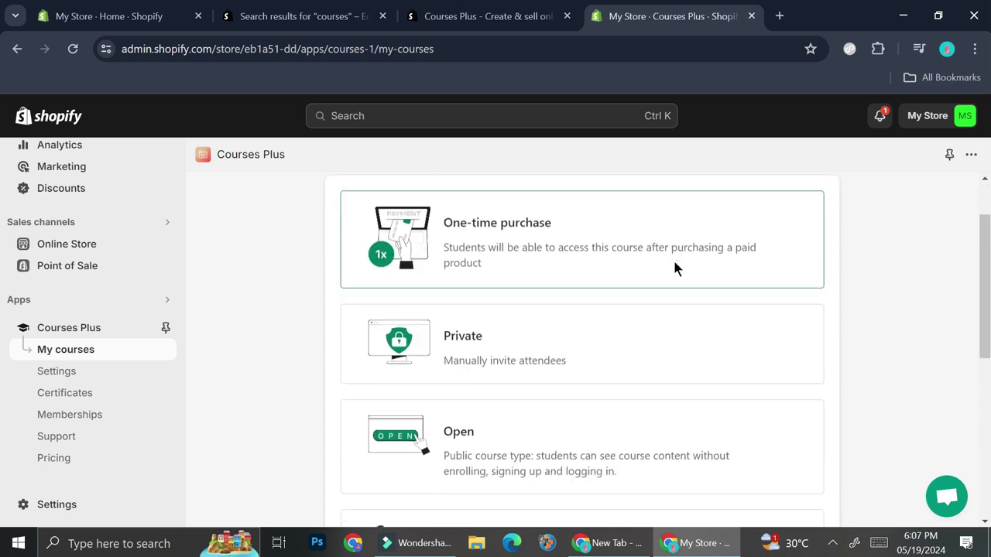
{"action": "scroll", "coordinate": [668, 292], "scroll_direction": "up", "scroll_amount": 5}
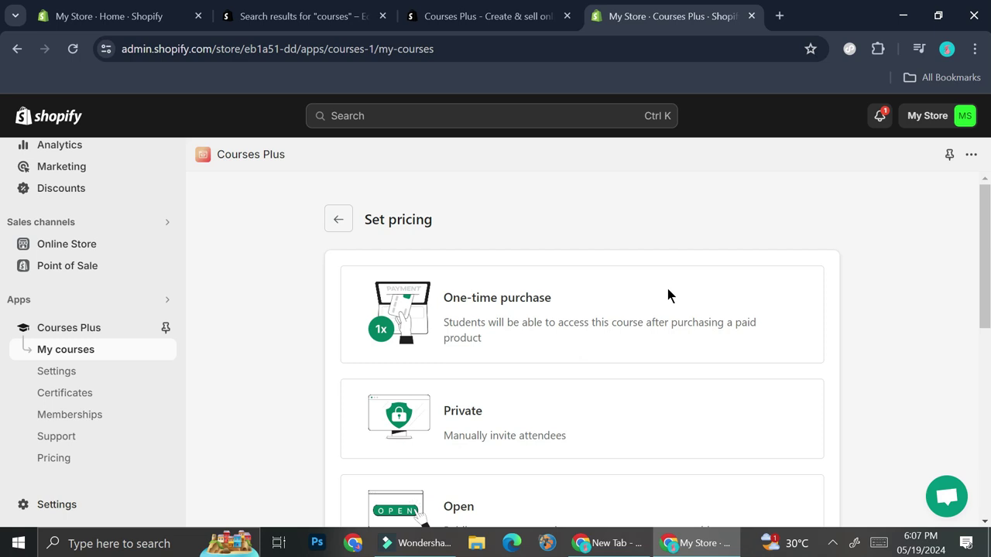
{"action": "scroll", "coordinate": [663, 280], "scroll_direction": "down", "scroll_amount": 2}
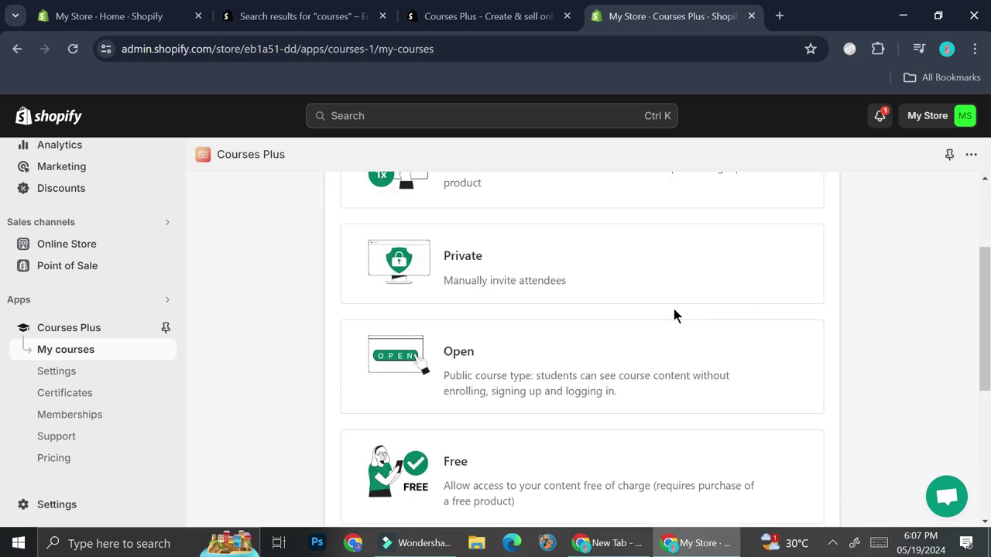
{"action": "scroll", "coordinate": [673, 315], "scroll_direction": "down", "scroll_amount": 1}
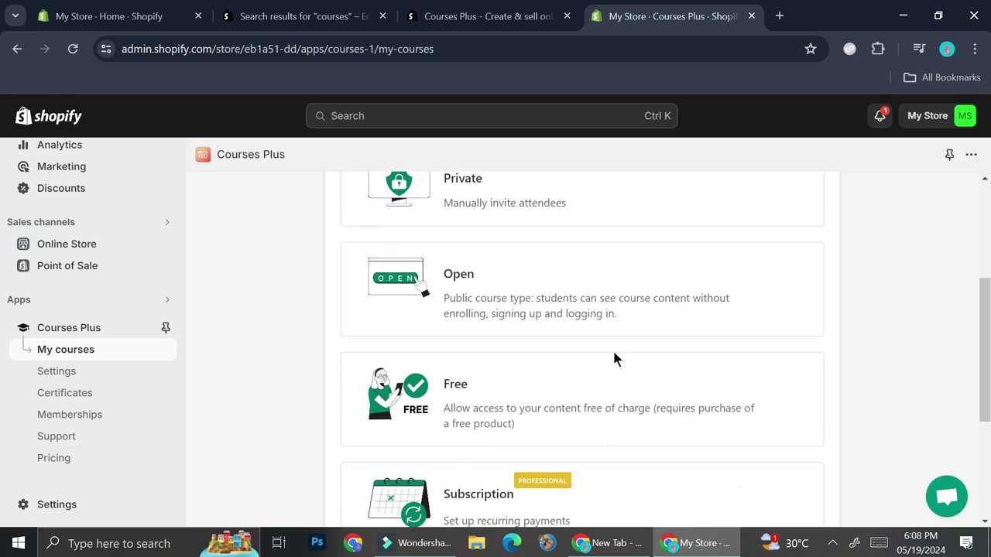
{"action": "scroll", "coordinate": [596, 376], "scroll_direction": "down", "scroll_amount": 3}
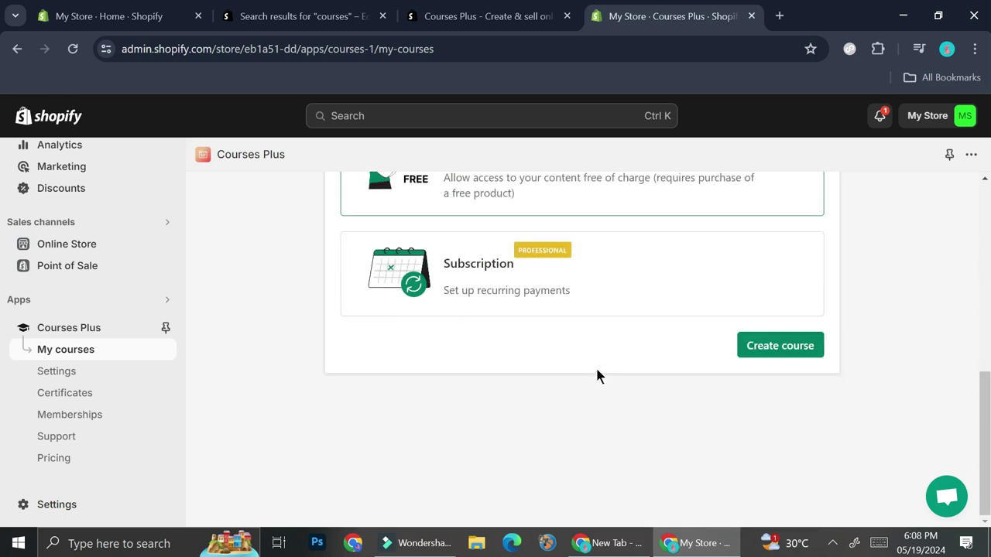
{"action": "scroll", "coordinate": [597, 371], "scroll_direction": "up", "scroll_amount": 1}
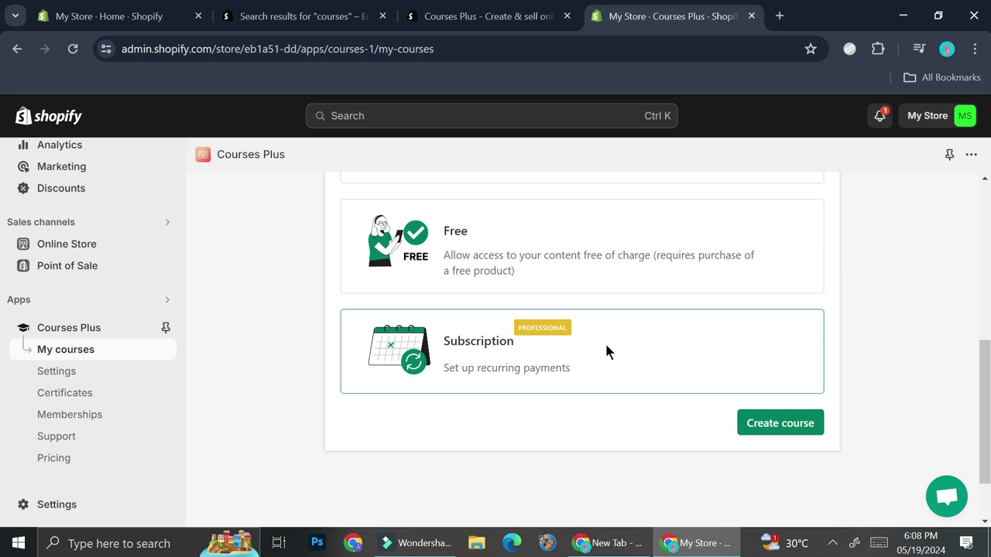
{"action": "scroll", "coordinate": [605, 341], "scroll_direction": "up", "scroll_amount": 3}
{"action": "scroll", "coordinate": [605, 341], "scroll_direction": "up", "scroll_amount": 2}
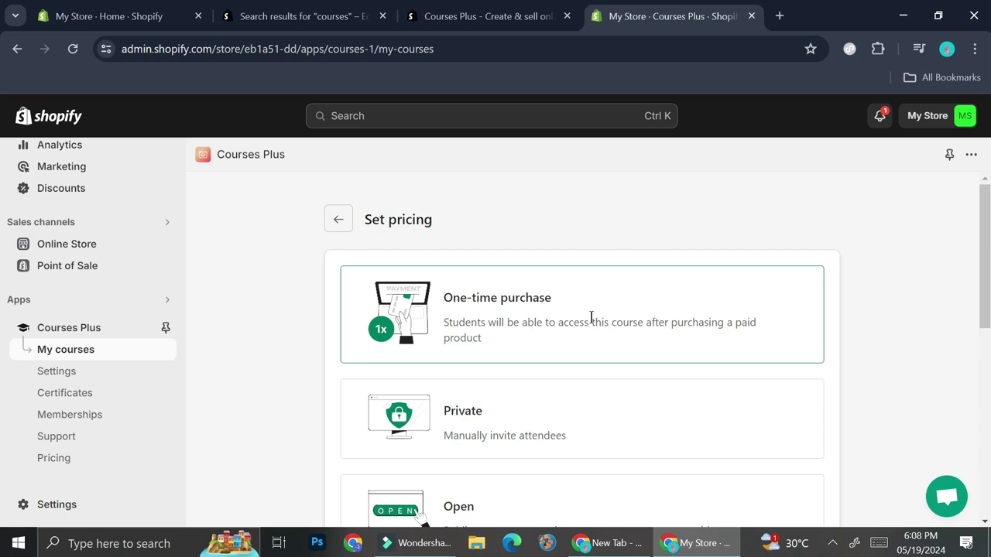
{"action": "scroll", "coordinate": [591, 317], "scroll_direction": "down", "scroll_amount": 1}
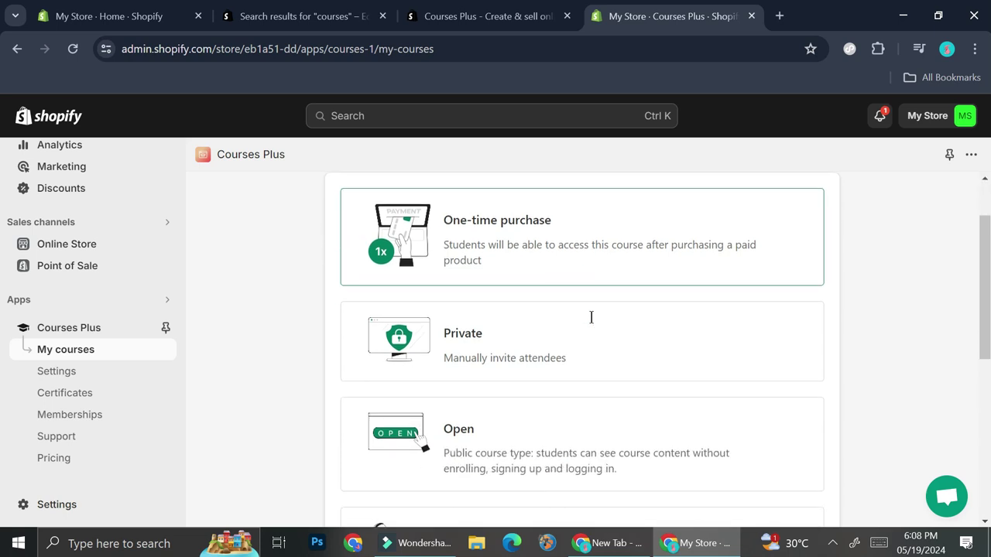
- Choose one-time purchase pricing, enter 15 in the course price, and create the course
{"action": "left_click", "coordinate": [601, 268]}
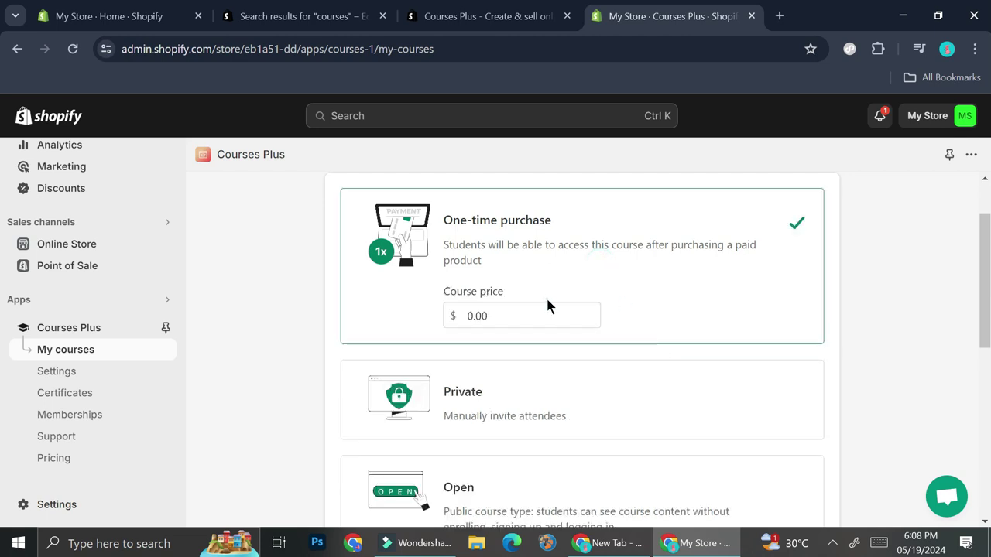
{"action": "left_click", "coordinate": [514, 317]}
{"action": "left_click_drag", "start_coordinate": [513, 317], "coordinate": [470, 319]}
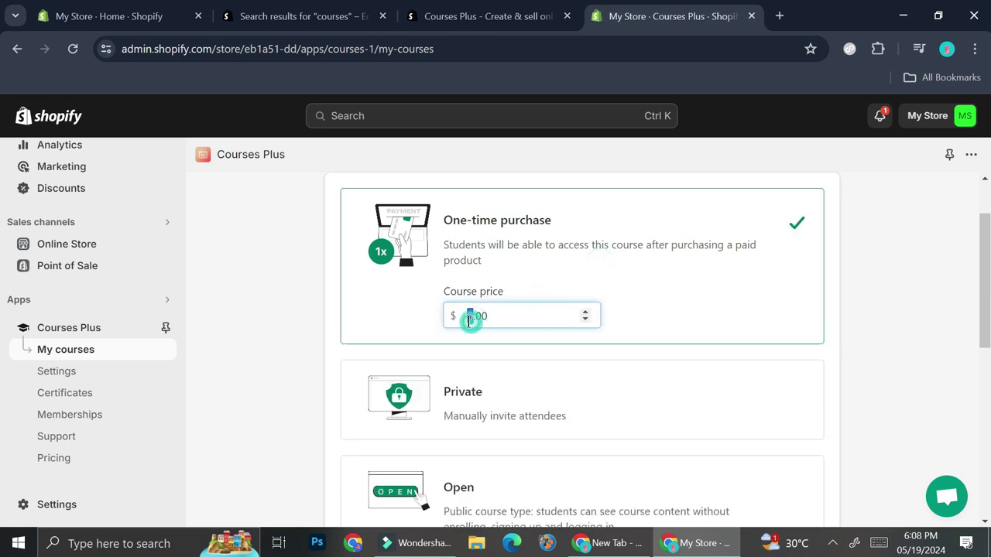
{"action": "type", "text": "15"}
{"action": "scroll", "coordinate": [757, 310], "scroll_direction": "down", "scroll_amount": 5}
{"action": "left_click", "coordinate": [765, 346]}
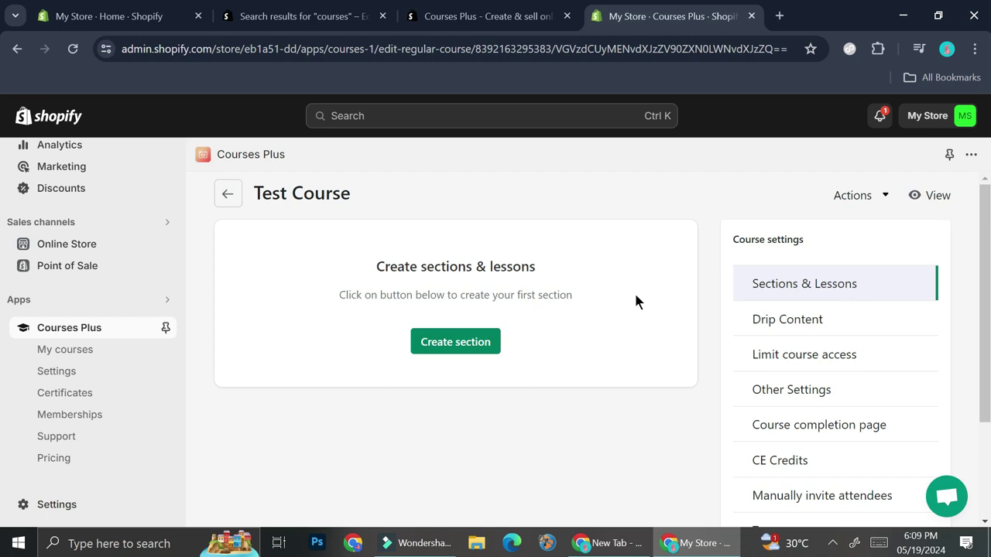
- Create the first section named 'Lesson 1: Introduction'
{"action": "left_click", "coordinate": [421, 346]}
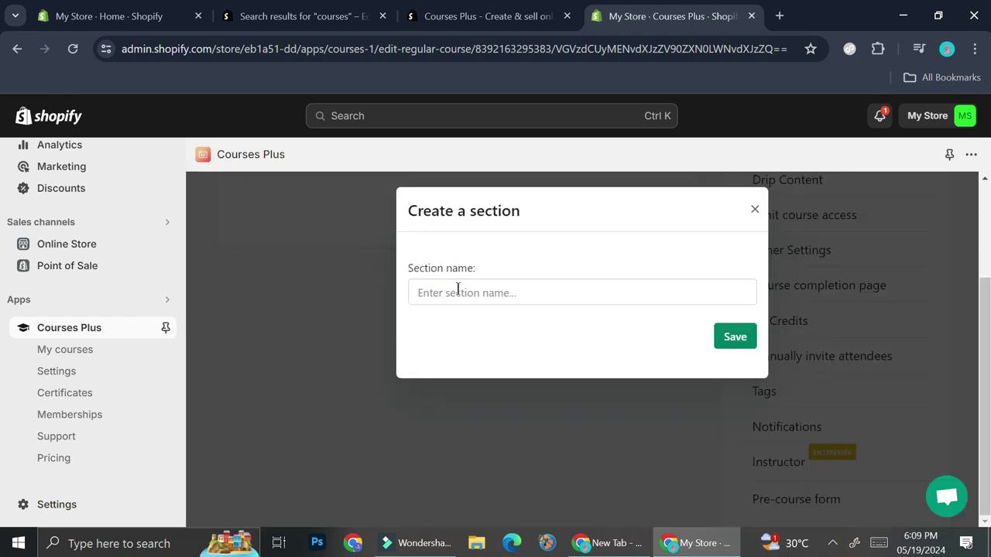
{"action": "left_click", "coordinate": [458, 290]}
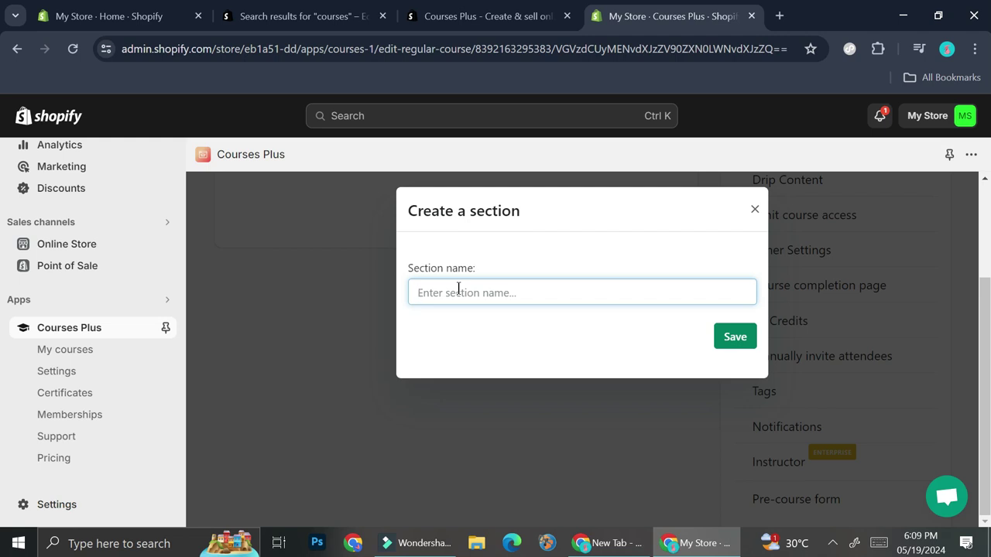
{"action": "type", "text": "Lesson 1: Introduction"}
{"action": "left_click", "coordinate": [722, 345]}
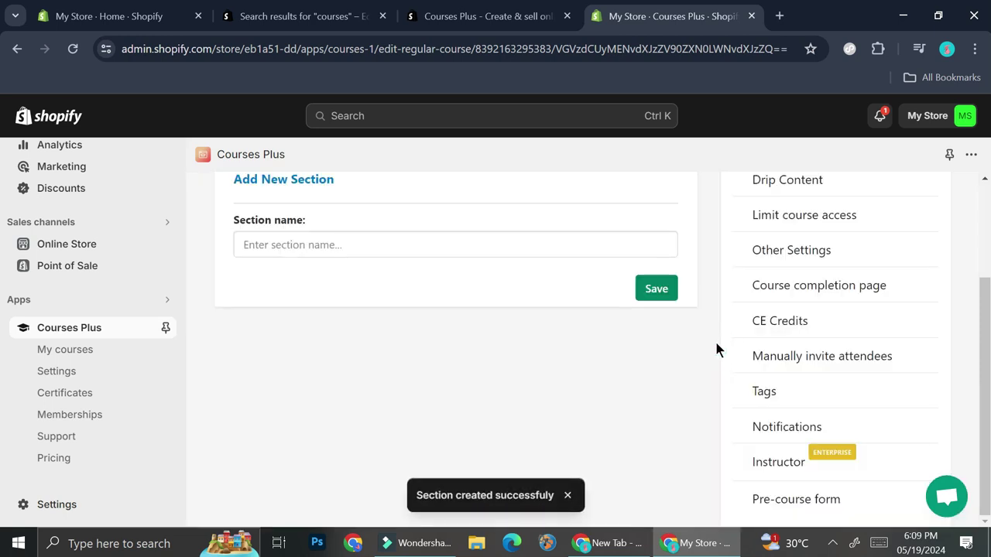
- Add a second section named 'Lesson 2: Ingedients', reusing the first name as a base
{"action": "scroll", "coordinate": [564, 364], "scroll_direction": "up", "scroll_amount": 3}
{"action": "left_click", "coordinate": [478, 380]}
{"action": "left_click", "coordinate": [406, 399]}
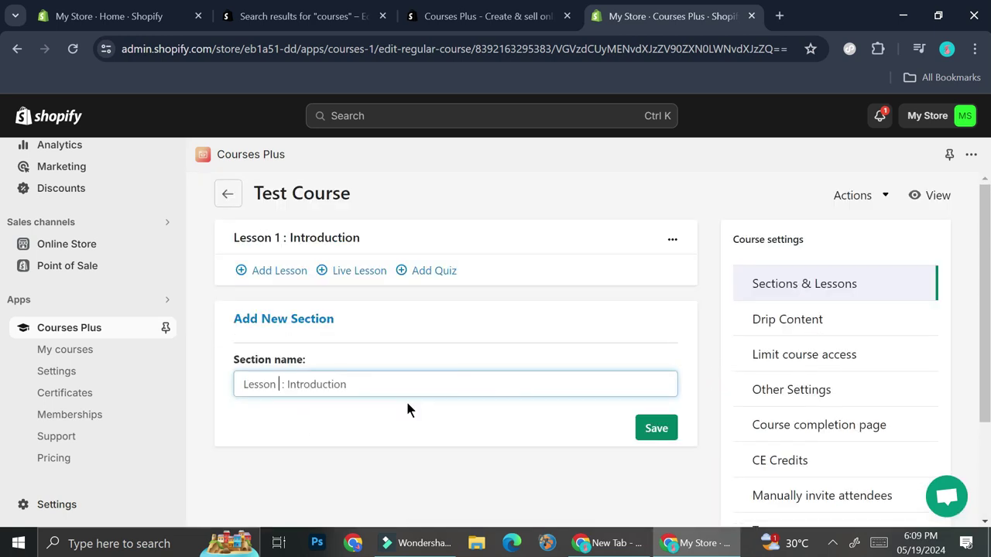
{"action": "key", "text": "BackSpace"}
{"action": "type", "text": "2"}
{"action": "left_click", "coordinate": [353, 384]}
{"action": "left_click_drag", "start_coordinate": [354, 384], "coordinate": [294, 404]}
{"action": "type", "text": "Imge"}
{"action": "type", "text": "dients"}
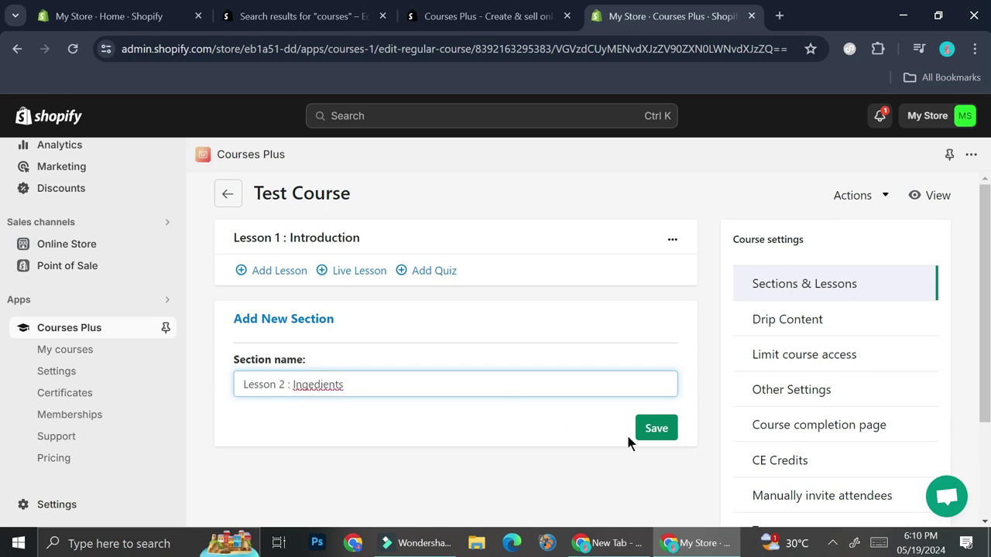
{"action": "left_click", "coordinate": [649, 434]}
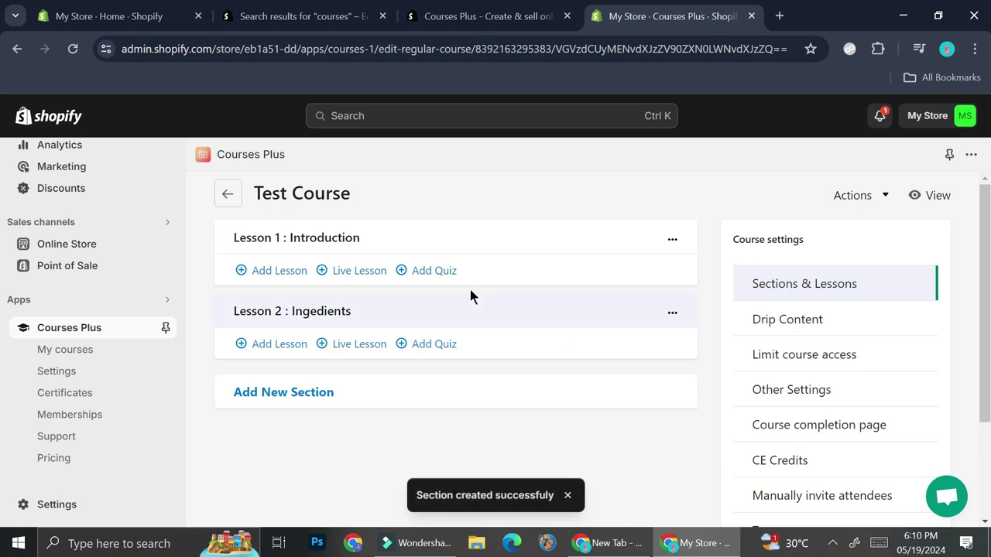
{"action": "left_click", "coordinate": [240, 275]}
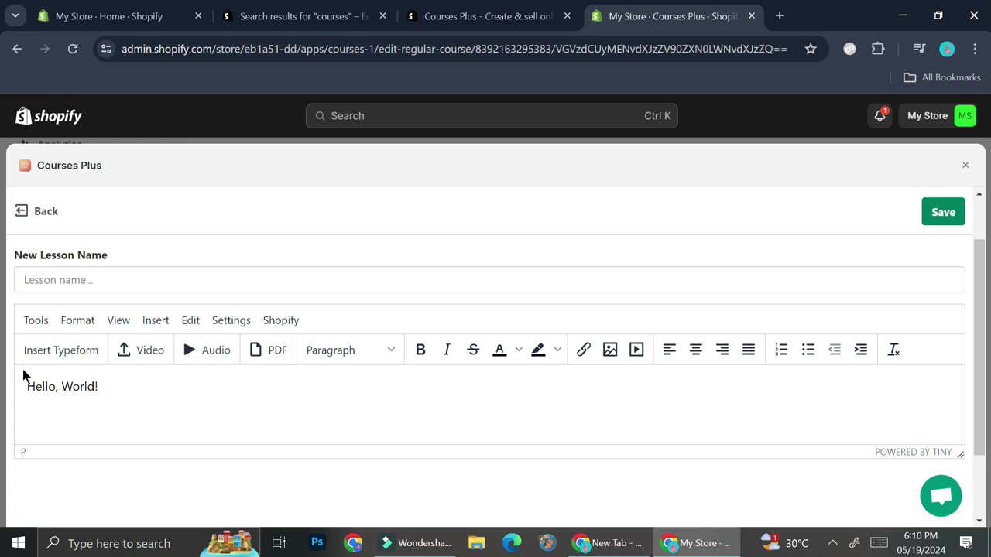
{"action": "left_click", "coordinate": [147, 354]}
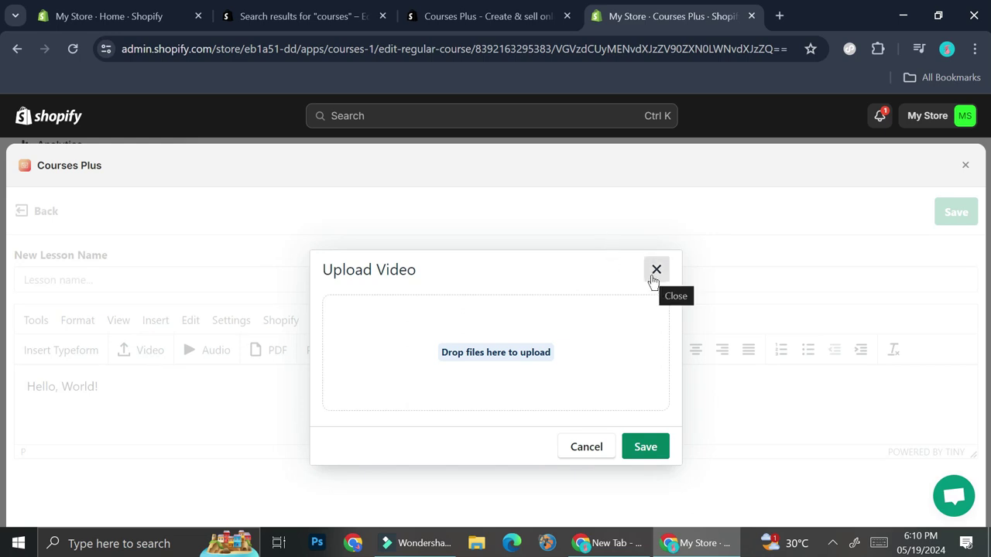
{"action": "left_click", "coordinate": [656, 270]}
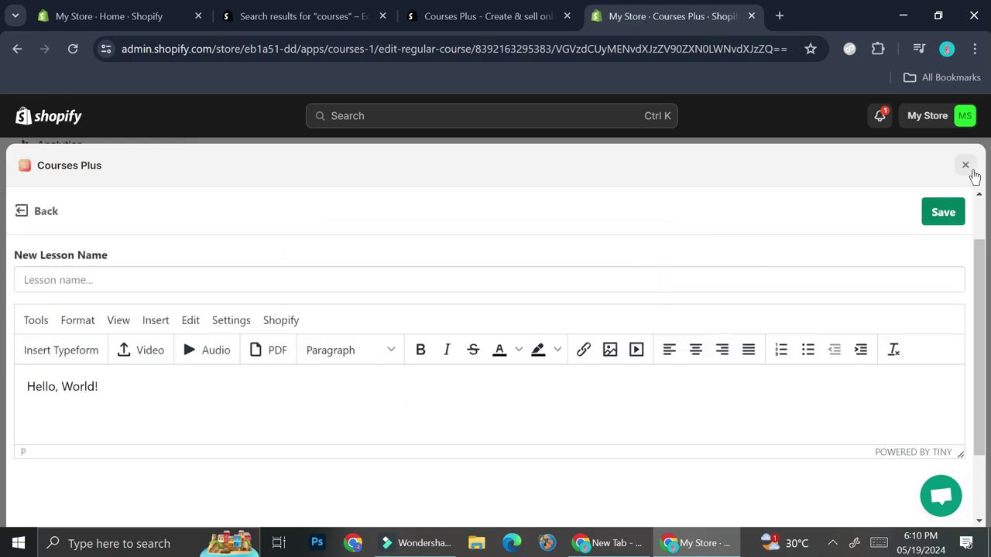
{"action": "left_click", "coordinate": [937, 221]}
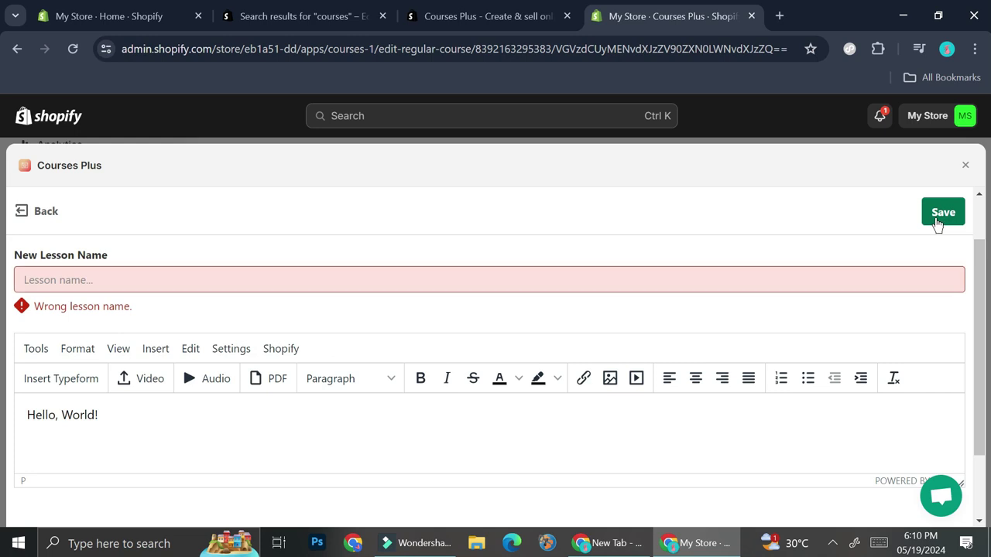
{"action": "left_click", "coordinate": [965, 165]}
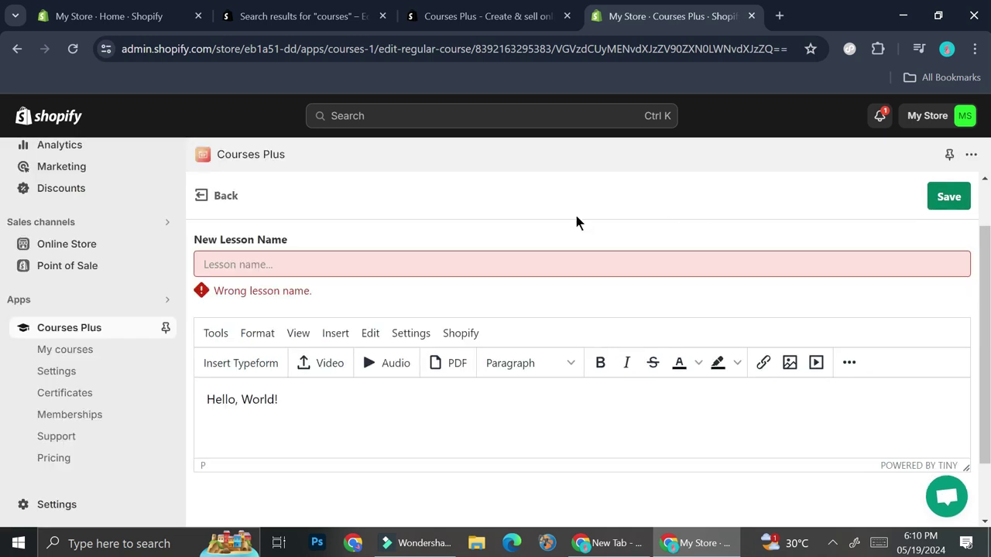
{"action": "scroll", "coordinate": [162, 270], "scroll_direction": "up", "scroll_amount": 3}
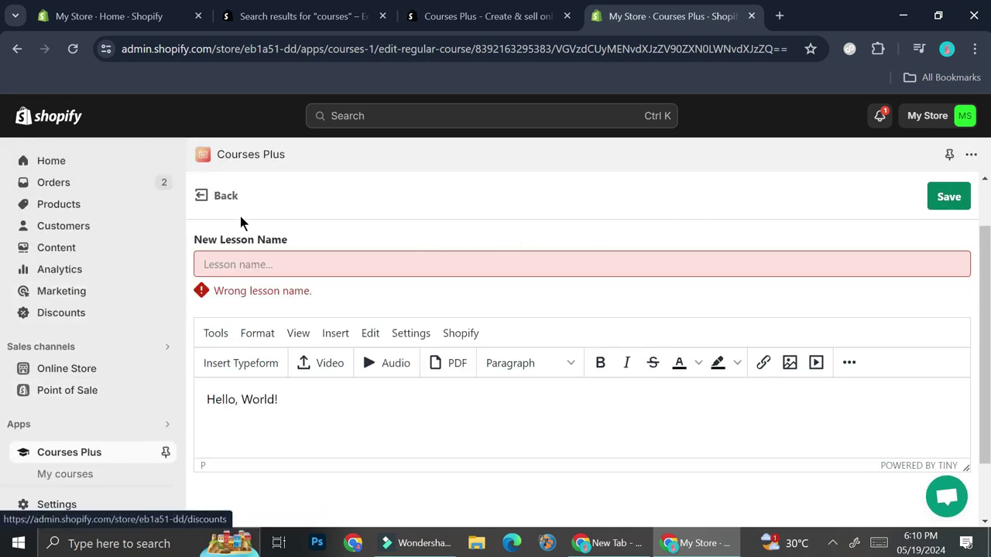
{"action": "left_click", "coordinate": [207, 195]}
{"action": "scroll", "coordinate": [364, 267], "scroll_direction": "up", "scroll_amount": 2}
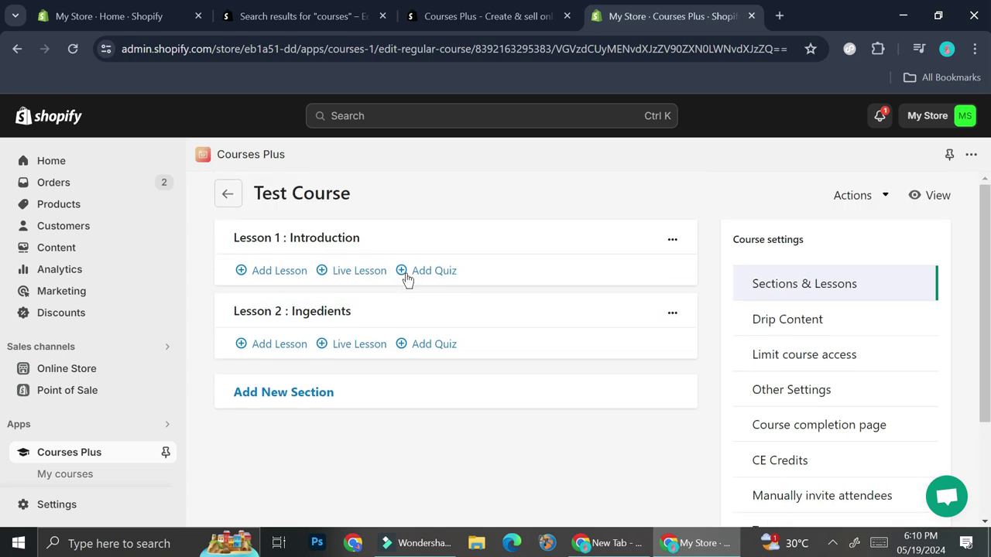
- Add a quiz to Lesson 1 : Introduction, look it over, then return to the course editor
{"action": "left_click", "coordinate": [406, 272]}
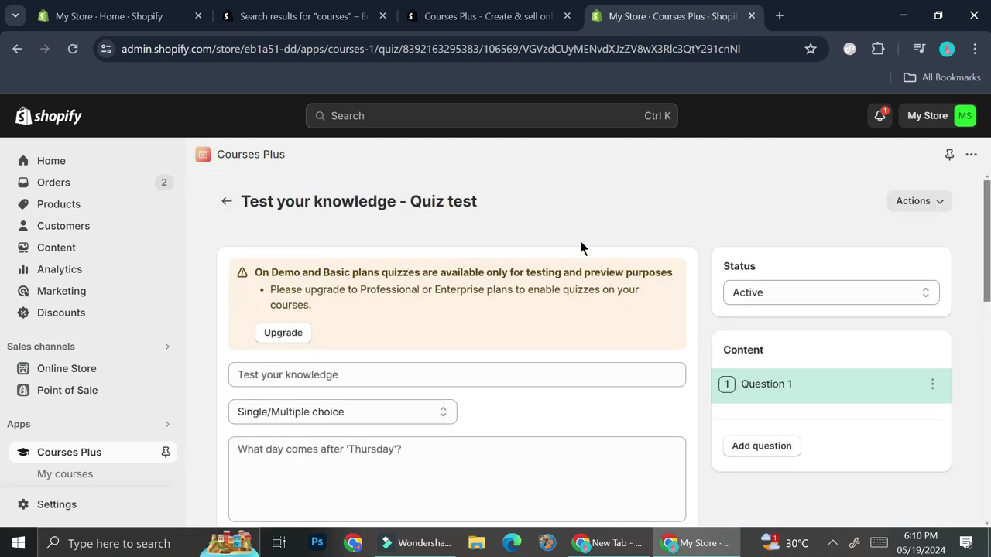
{"action": "scroll", "coordinate": [346, 250], "scroll_direction": "down", "scroll_amount": 2}
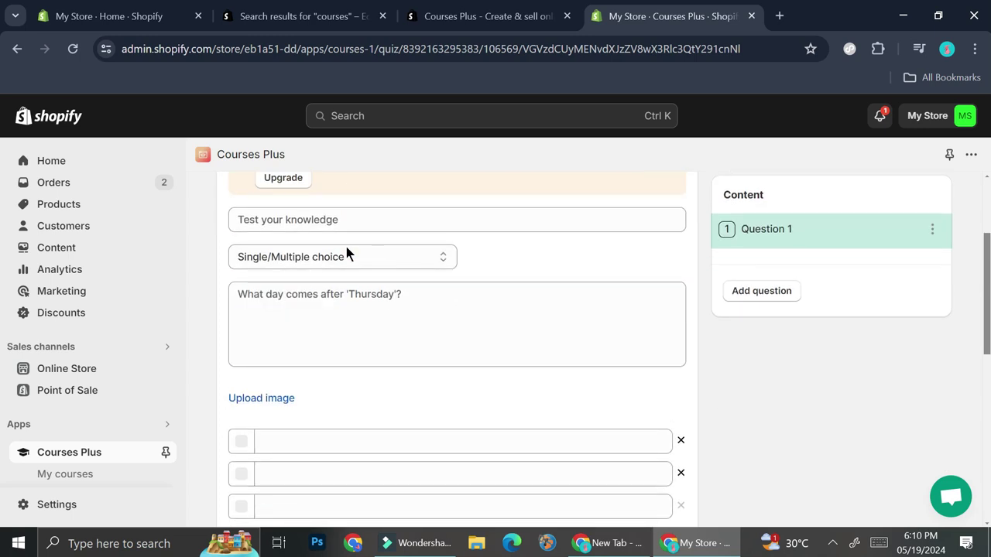
{"action": "scroll", "coordinate": [346, 249], "scroll_direction": "up", "scroll_amount": 2}
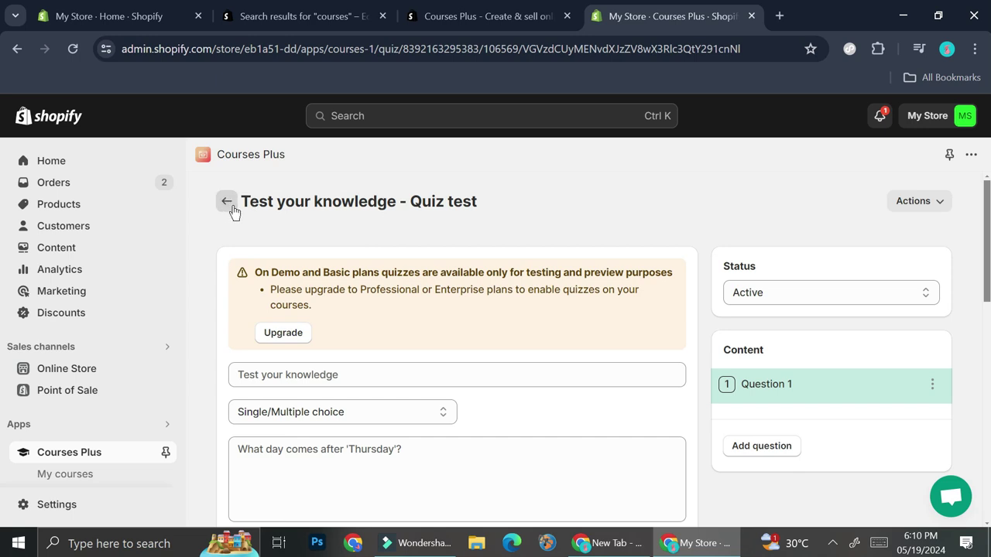
{"action": "left_click", "coordinate": [227, 203]}
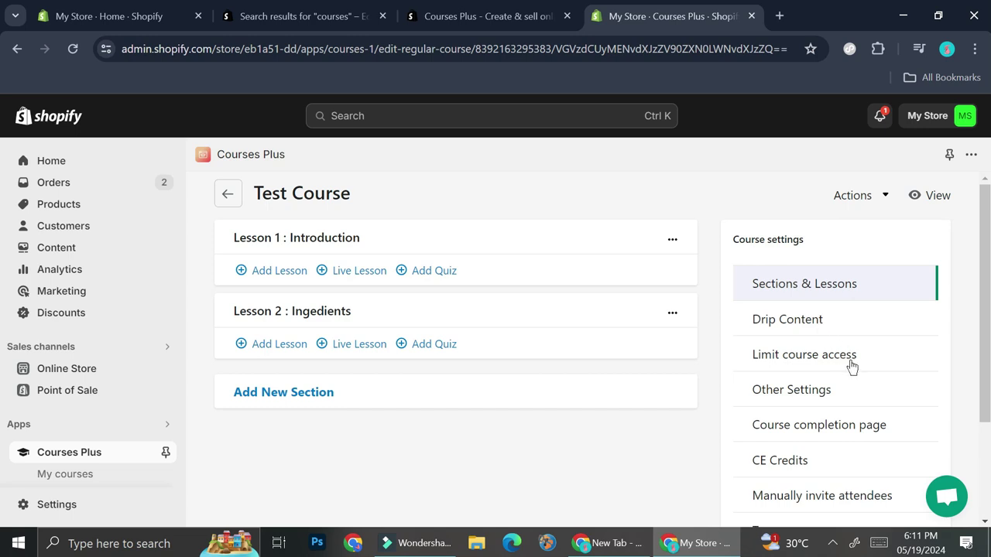
{"action": "scroll", "coordinate": [865, 362], "scroll_direction": "down", "scroll_amount": 2}
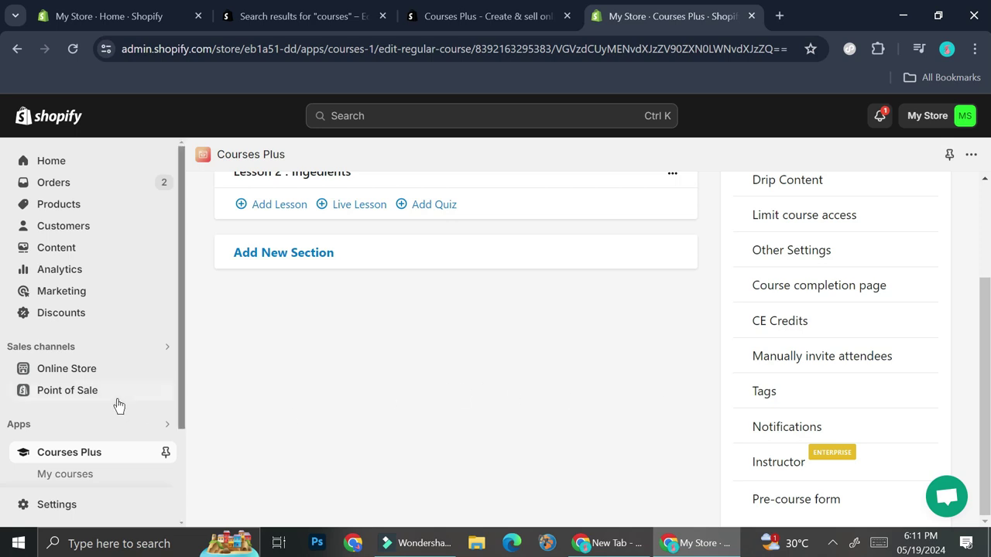
{"action": "scroll", "coordinate": [120, 401], "scroll_direction": "down", "scroll_amount": 1}
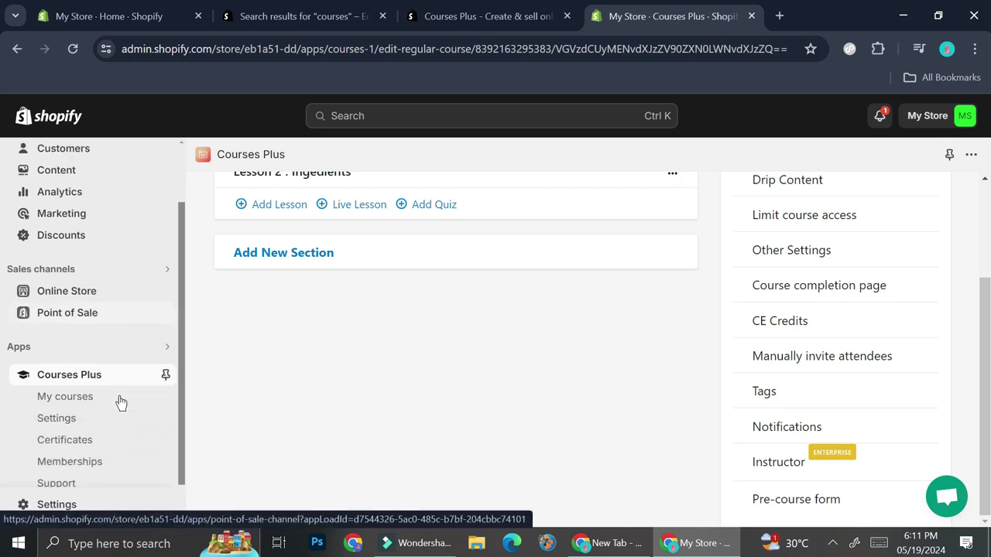
{"action": "scroll", "coordinate": [117, 410], "scroll_direction": "down", "scroll_amount": 2}
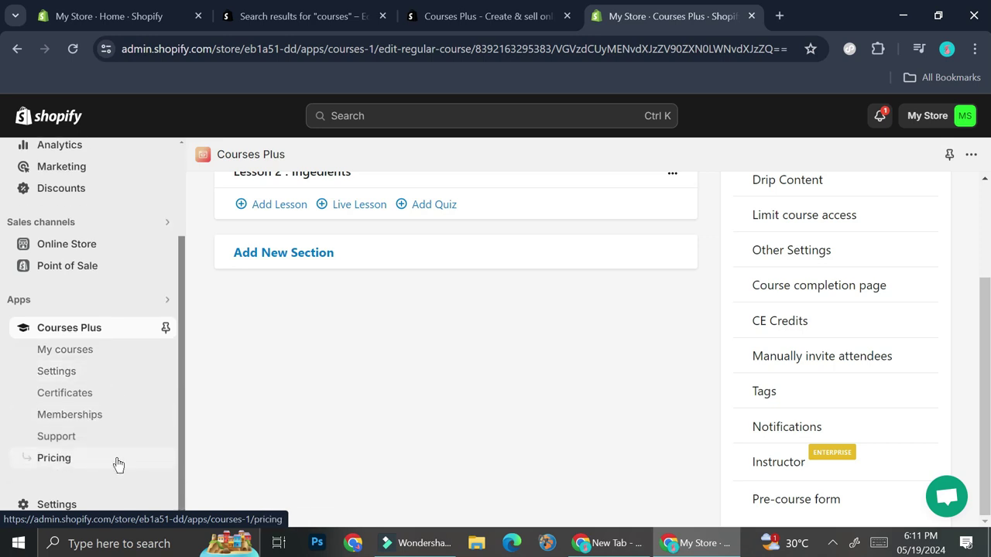
- Compare the Basic, Professional ($79.99/month) and Enterprise ($199.99/month) plans and the usage overview
{"action": "left_click", "coordinate": [89, 462]}
{"action": "scroll", "coordinate": [597, 295], "scroll_direction": "up", "scroll_amount": 3}
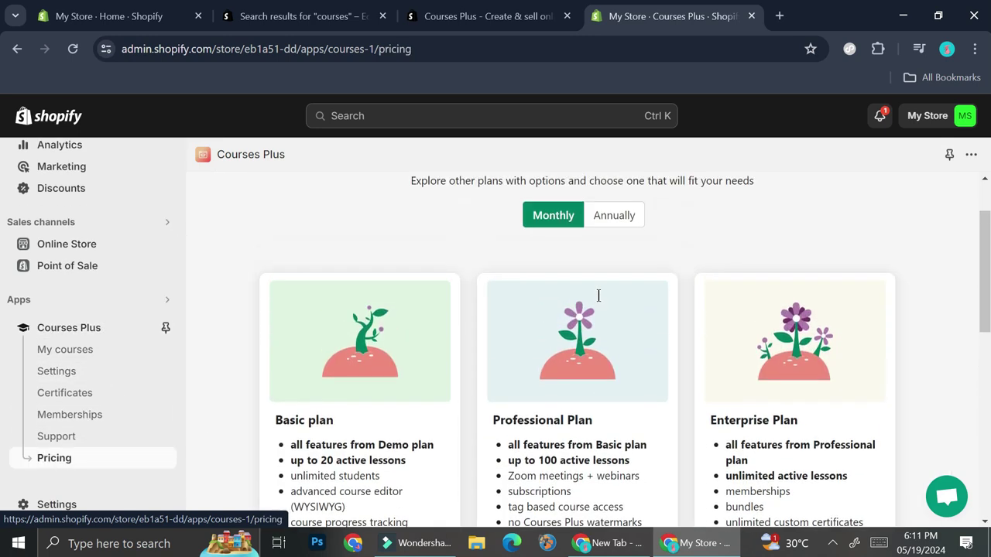
{"action": "scroll", "coordinate": [598, 295], "scroll_direction": "down", "scroll_amount": 10}
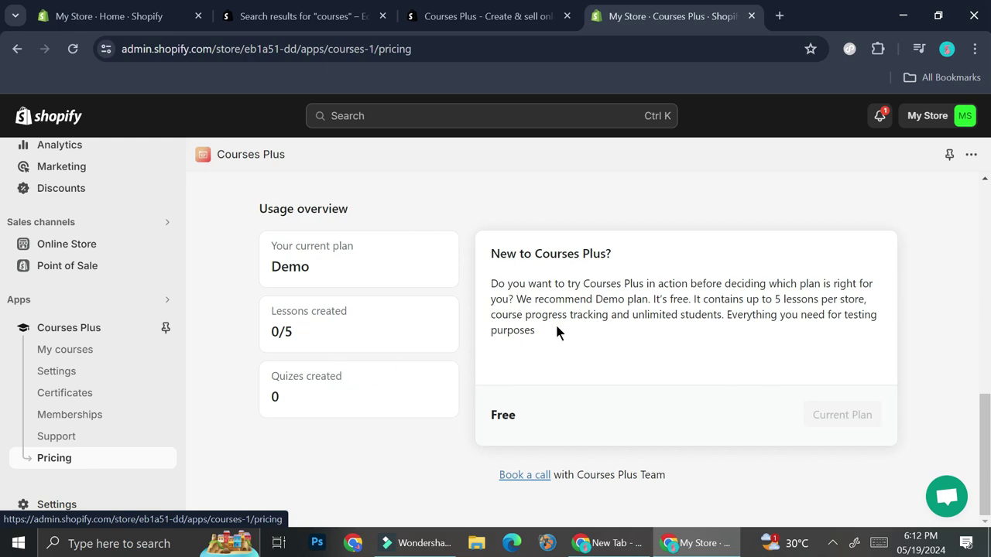
{"action": "scroll", "coordinate": [557, 331], "scroll_direction": "up", "scroll_amount": 4}
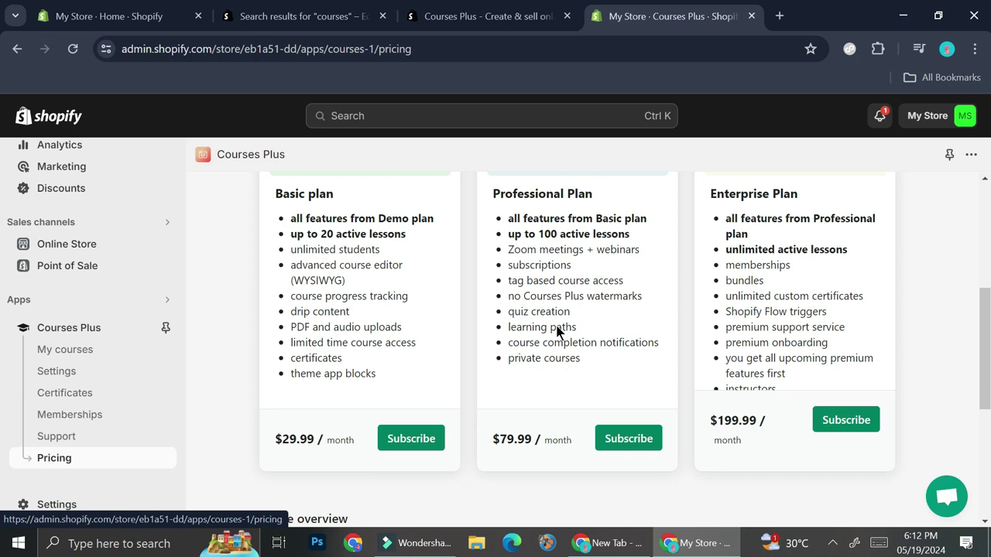
{"action": "scroll", "coordinate": [558, 332], "scroll_direction": "up", "scroll_amount": 2}
{"action": "scroll", "coordinate": [555, 332], "scroll_direction": "down", "scroll_amount": 1}
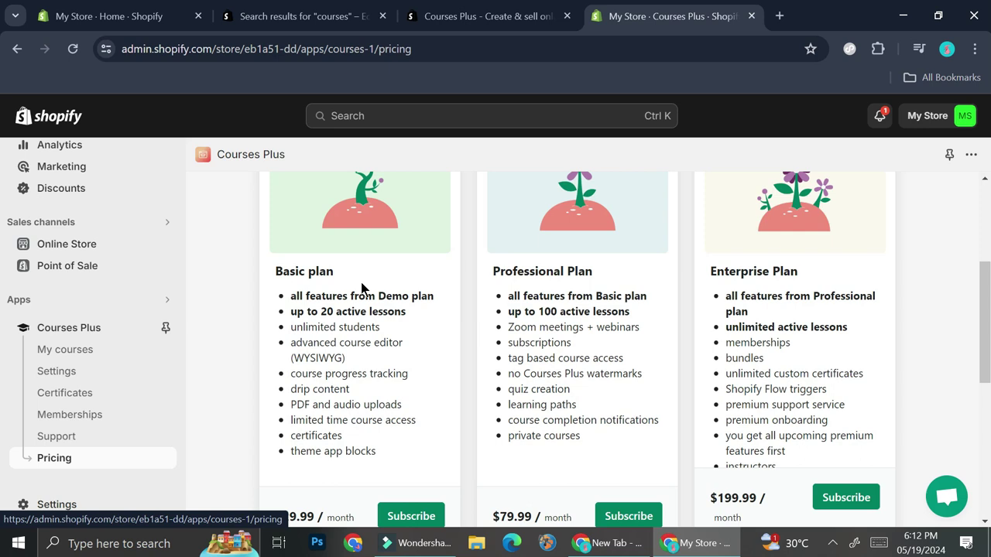
{"action": "scroll", "coordinate": [361, 288], "scroll_direction": "down", "scroll_amount": 1}
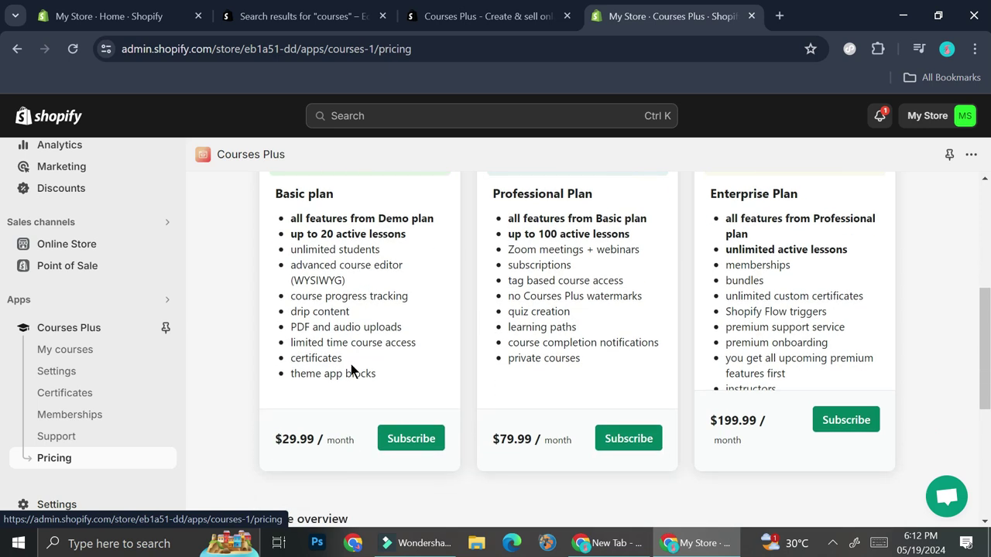
{"action": "scroll", "coordinate": [343, 405], "scroll_direction": "up", "scroll_amount": 1}
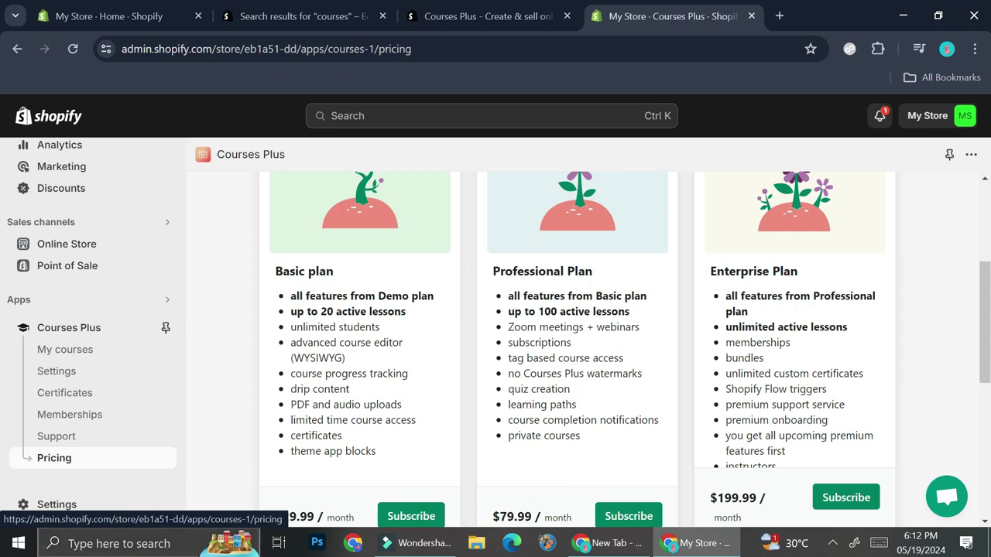
- Review certificate settings: certificates disabled, completion emails enabled, and the email templates
{"action": "left_click", "coordinate": [84, 395]}
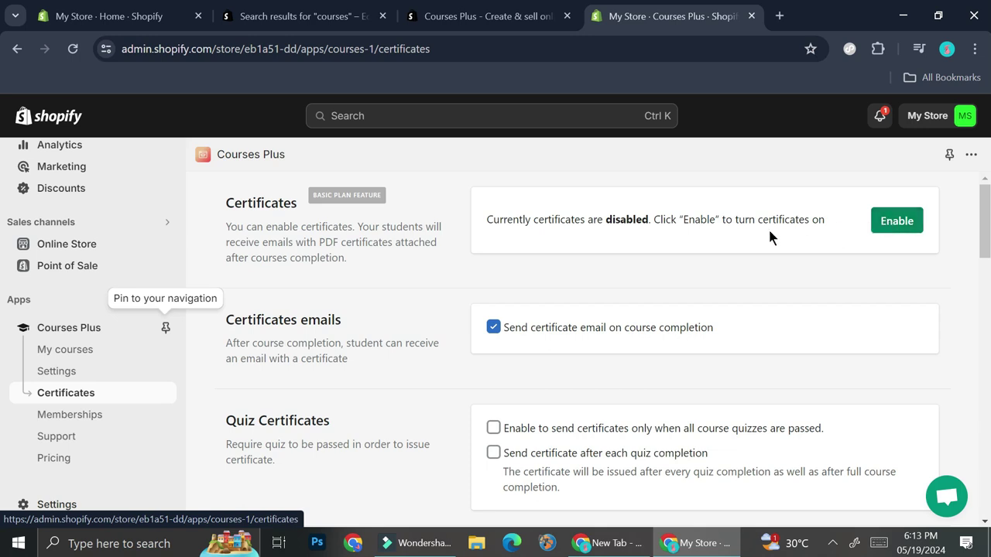
{"action": "scroll", "coordinate": [751, 233], "scroll_direction": "down", "scroll_amount": 1}
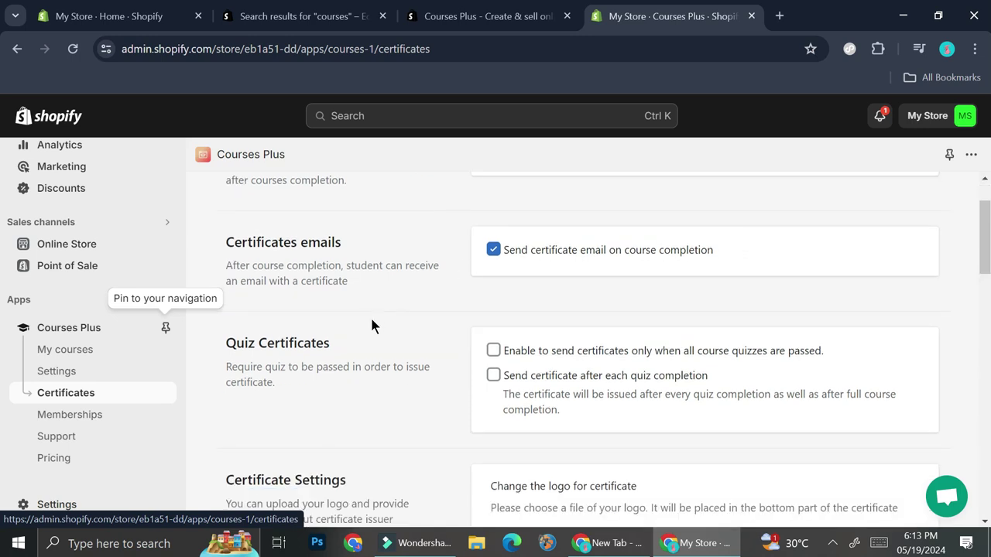
{"action": "scroll", "coordinate": [370, 321], "scroll_direction": "down", "scroll_amount": 1}
{"action": "scroll", "coordinate": [528, 308], "scroll_direction": "down", "scroll_amount": 2}
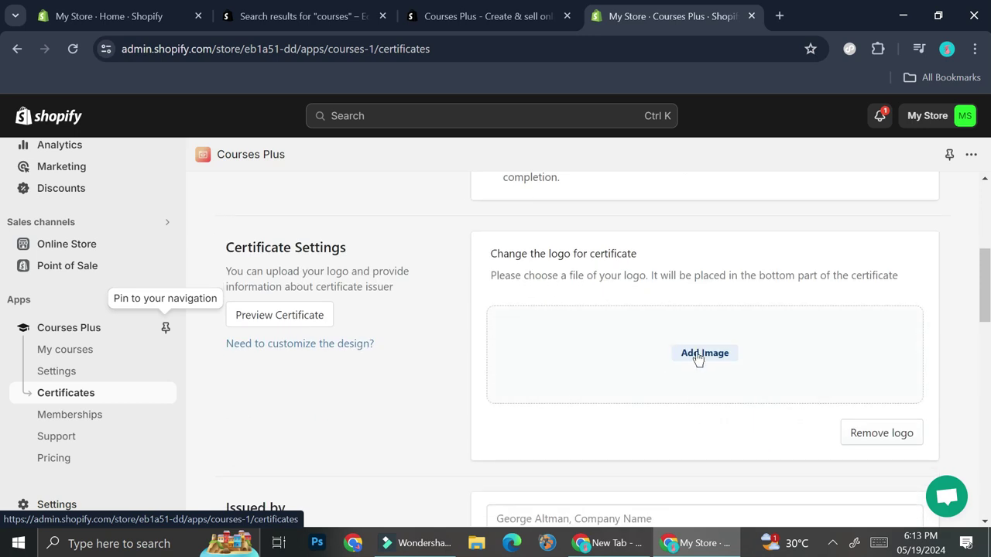
{"action": "scroll", "coordinate": [697, 358], "scroll_direction": "down", "scroll_amount": 1}
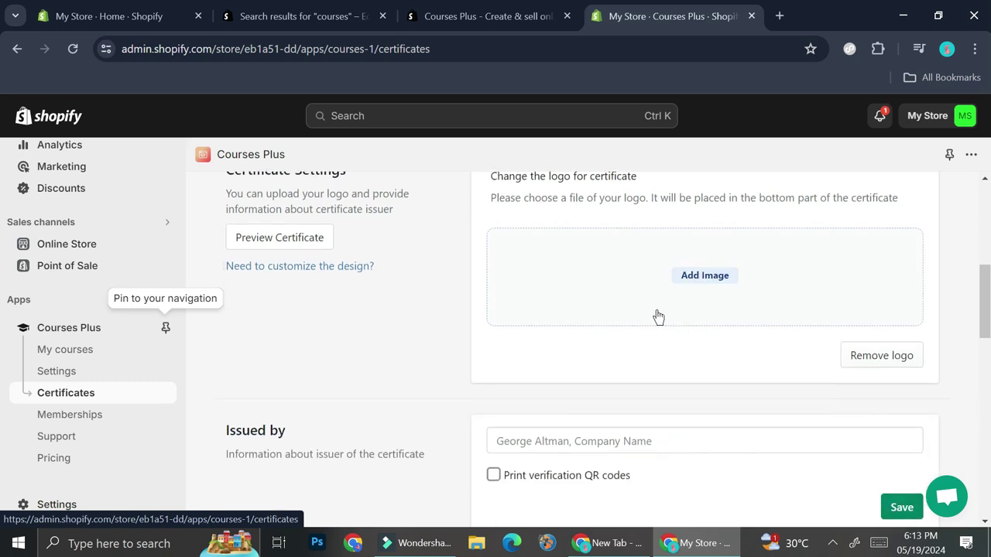
{"action": "scroll", "coordinate": [689, 278], "scroll_direction": "down", "scroll_amount": 3}
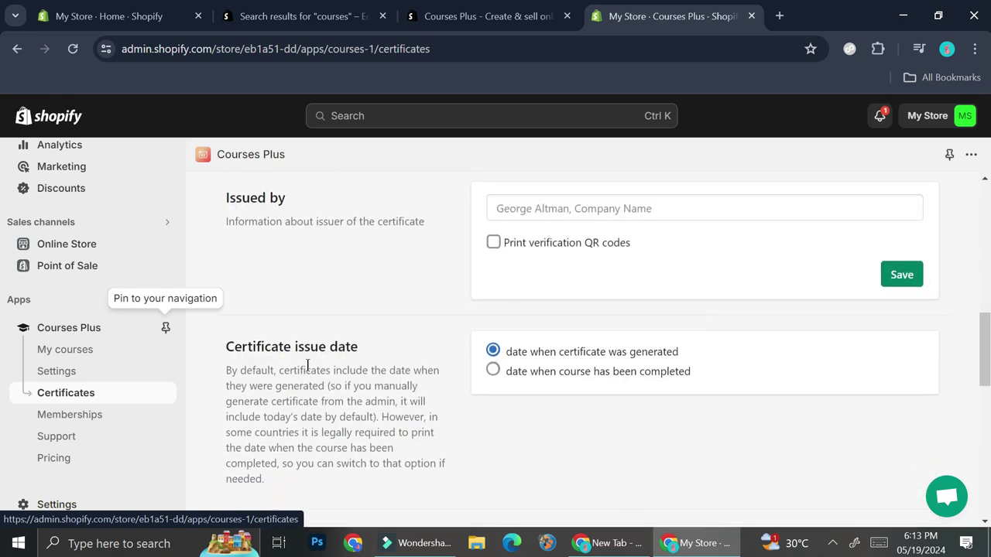
{"action": "scroll", "coordinate": [308, 366], "scroll_direction": "down", "scroll_amount": 4}
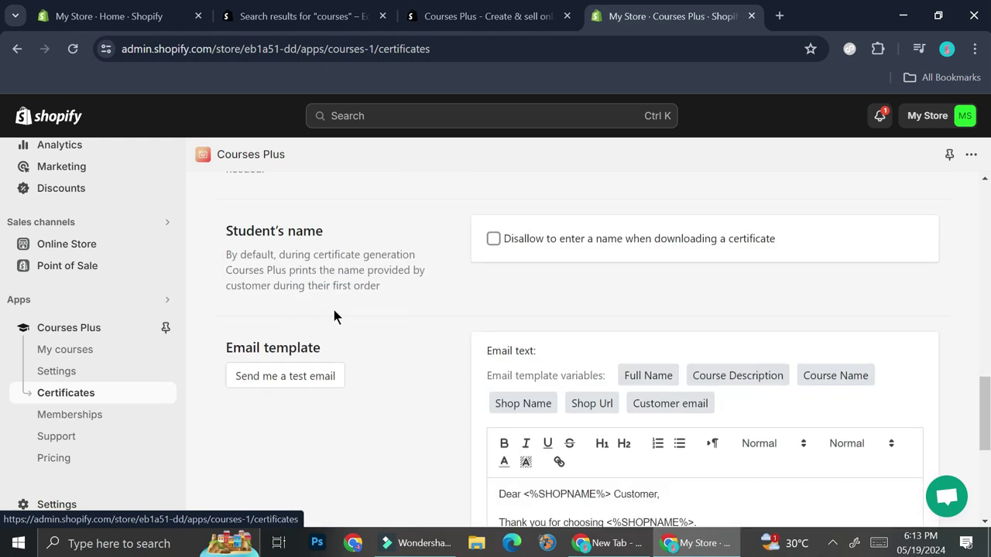
{"action": "scroll", "coordinate": [356, 310], "scroll_direction": "down", "scroll_amount": 2}
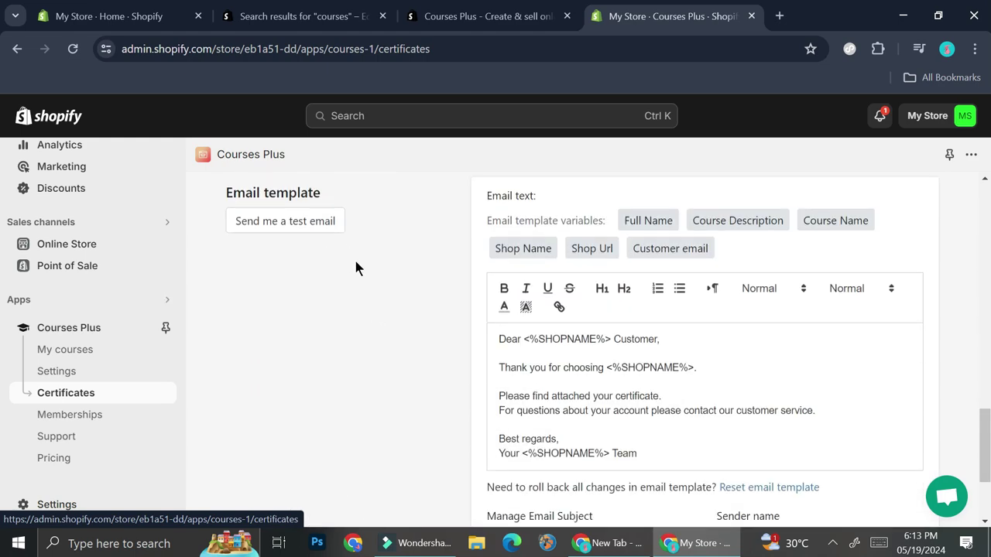
{"action": "scroll", "coordinate": [355, 267], "scroll_direction": "down", "scroll_amount": 2}
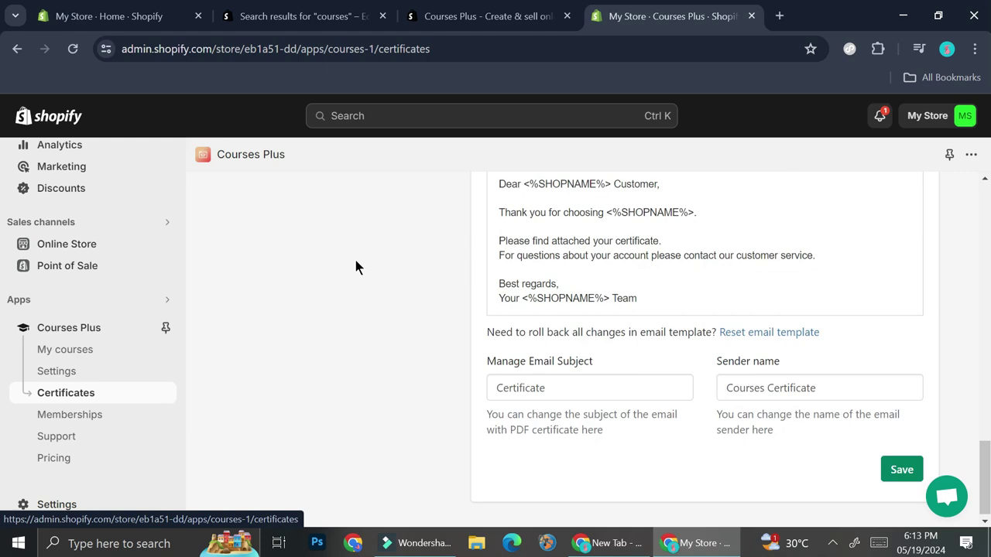
{"action": "scroll", "coordinate": [356, 260], "scroll_direction": "up", "scroll_amount": 15}
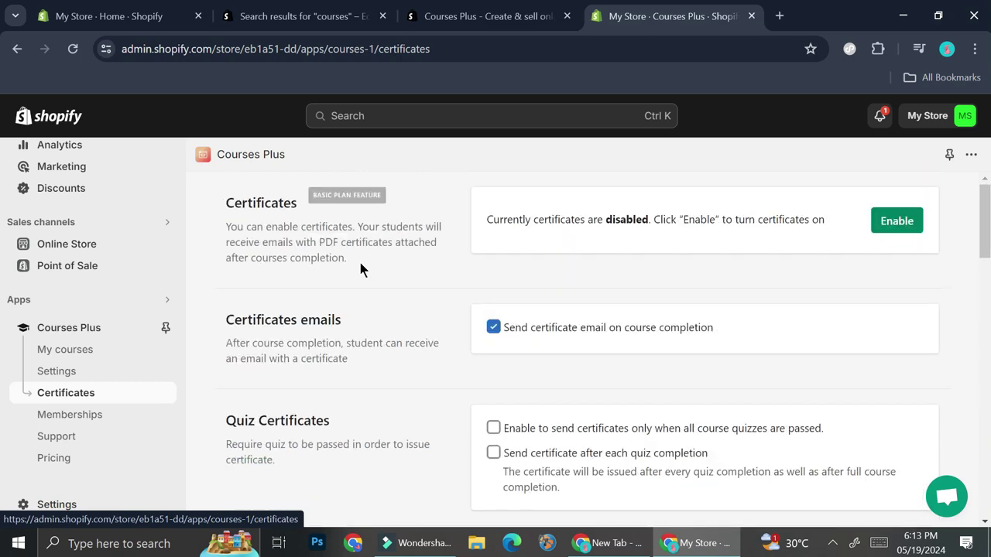